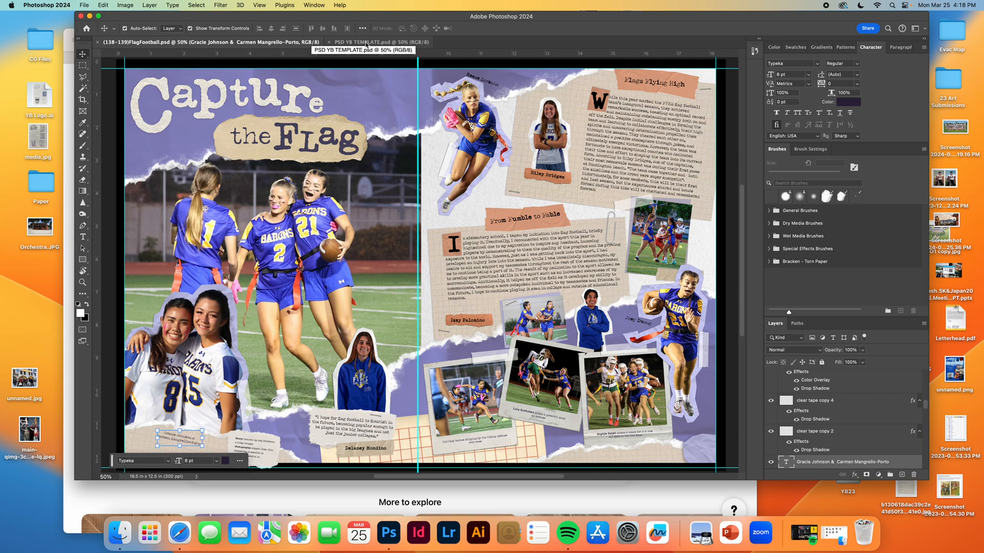
Switch to the PSD YB TEMPLATE.psd document and add a new layer directly above the Background.
click(366, 45)
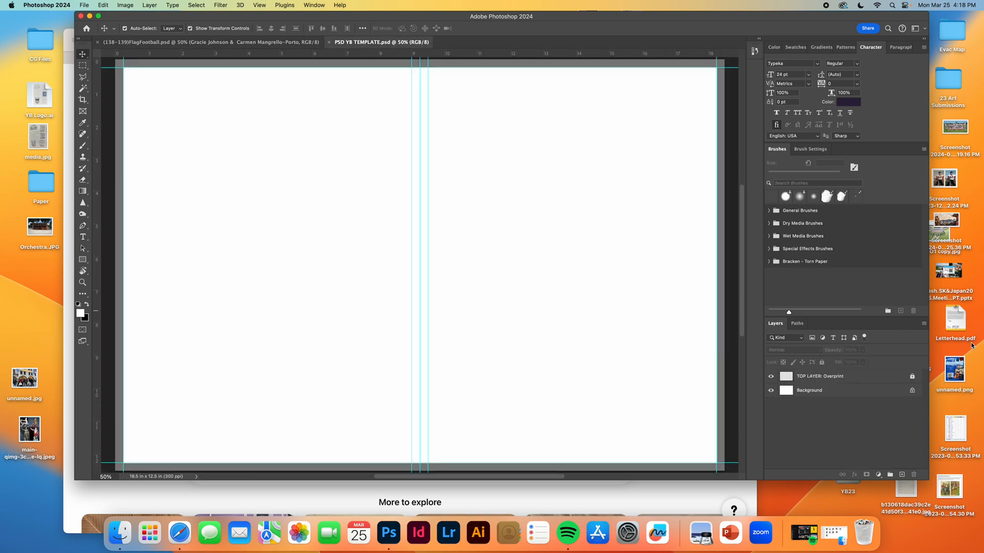
click(860, 391)
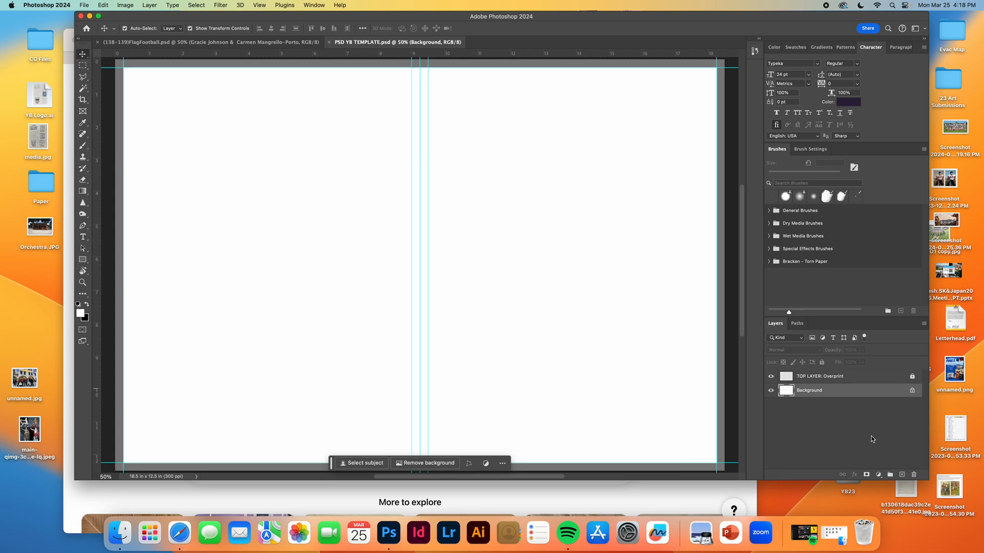
click(901, 474)
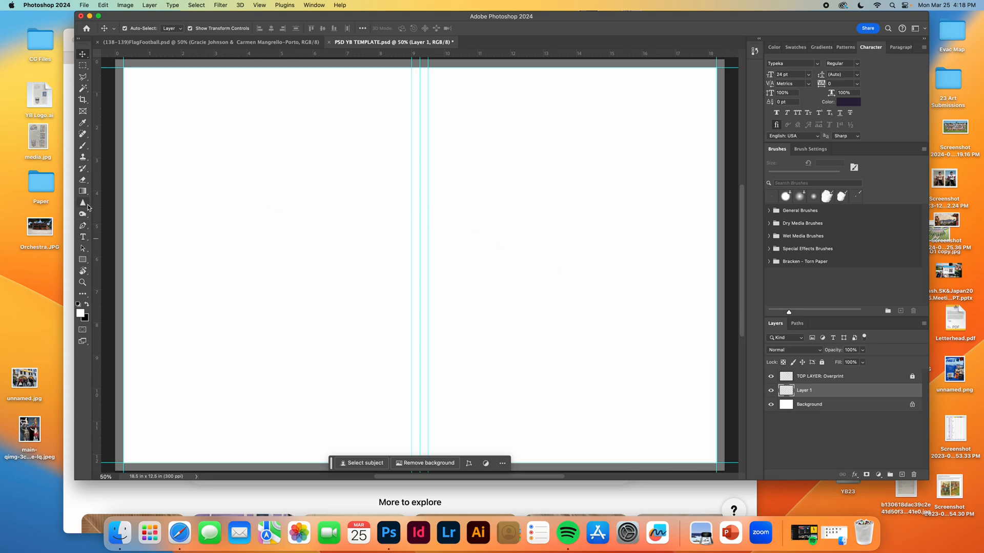
Choose the Softy brush from the Bracken - Torn Paper set for the Brush tool.
click(85, 148)
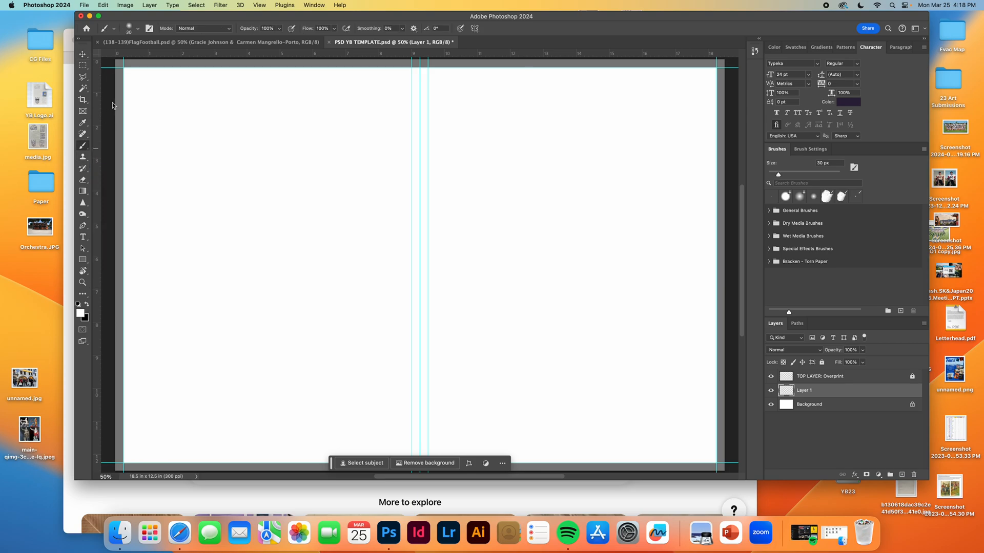
click(138, 33)
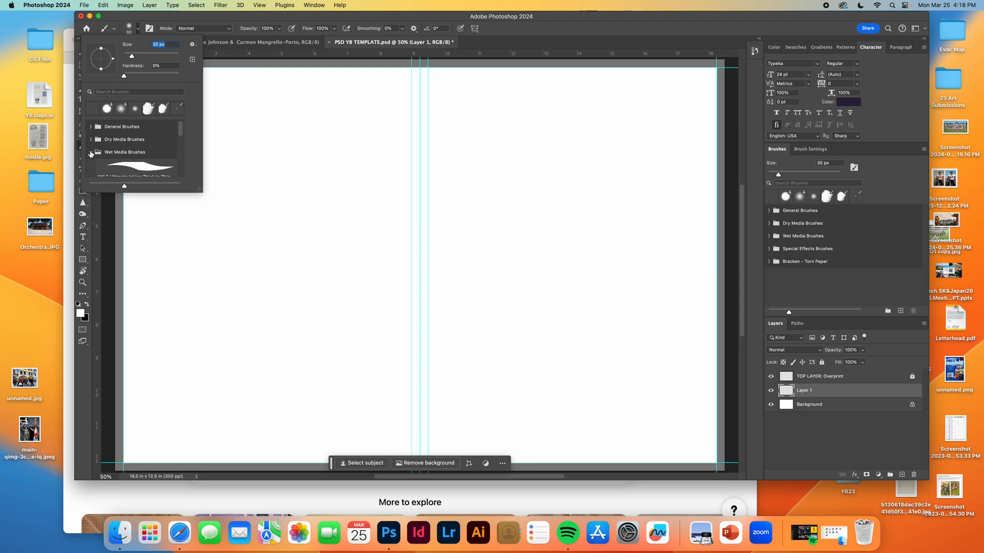
click(91, 153)
scroll(141, 148, down, 1)
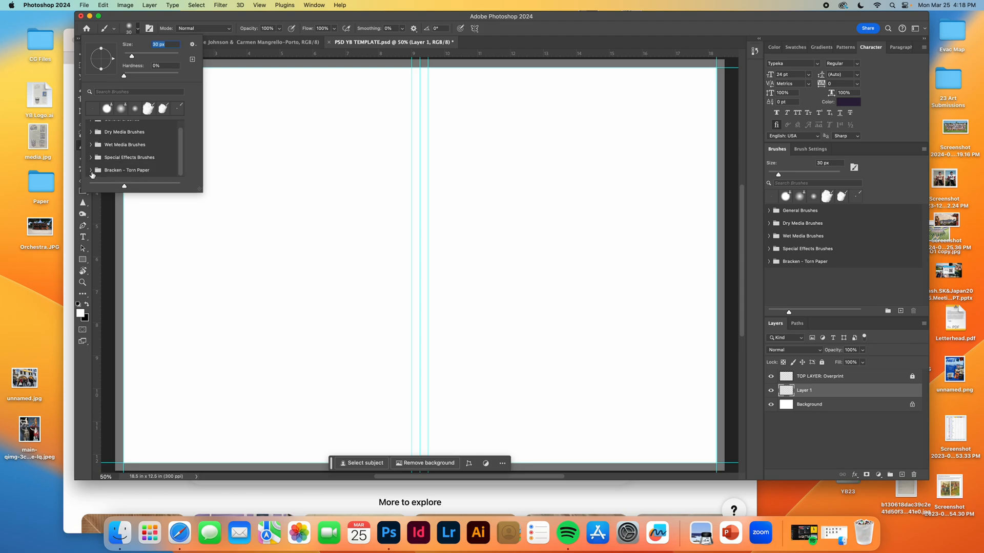
click(91, 172)
scroll(134, 157, down, 3)
scroll(133, 156, down, 1)
click(99, 146)
scroll(142, 160, down, 5)
scroll(143, 160, down, 3)
scroll(152, 160, down, 1)
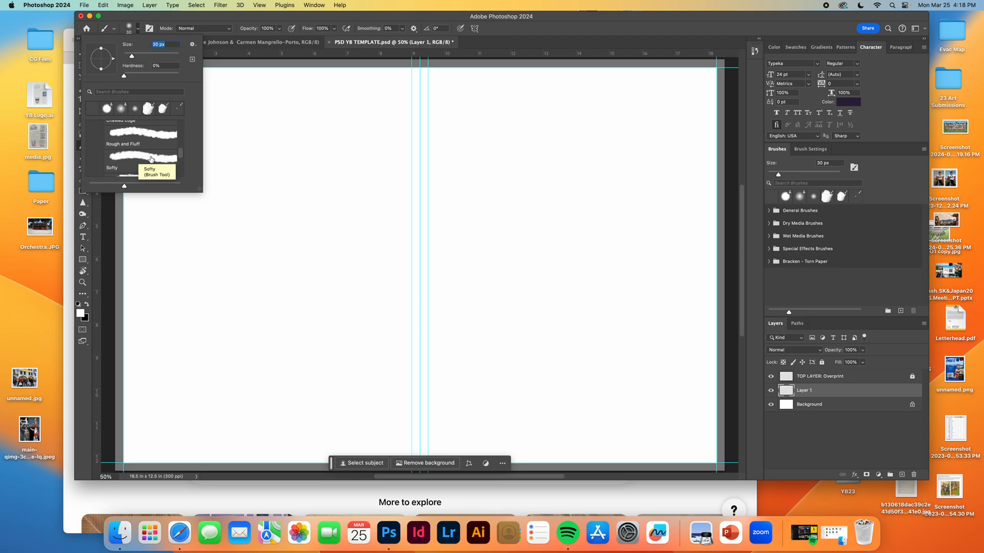
click(152, 159)
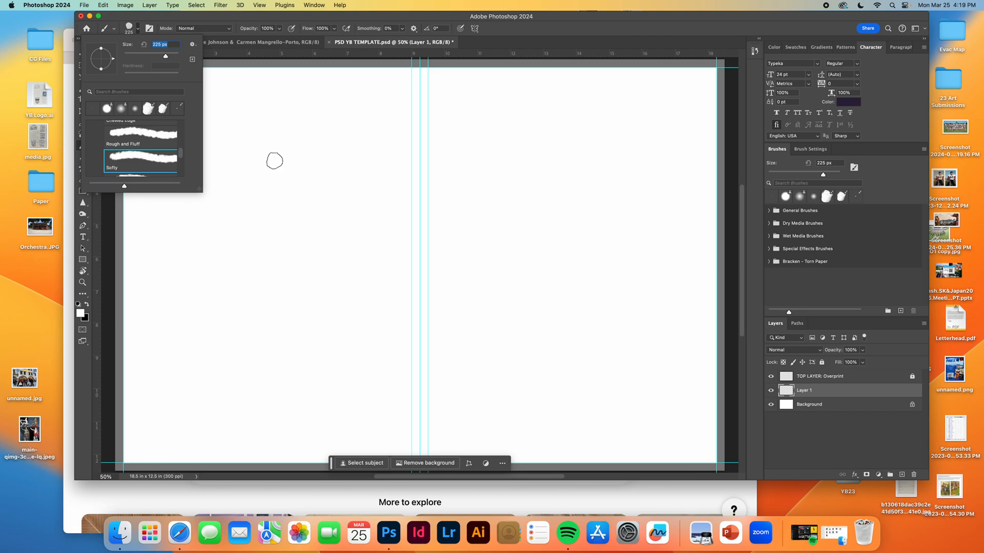
key(Return)
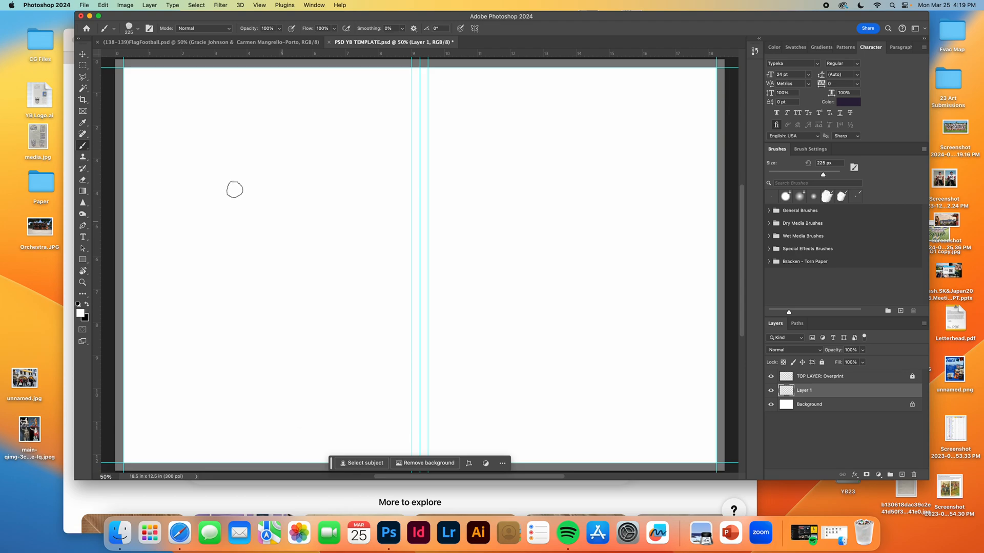
Set the foreground color to light blue c2e4eb and return to the Brush tool.
click(81, 314)
drag(755, 242, 669, 215)
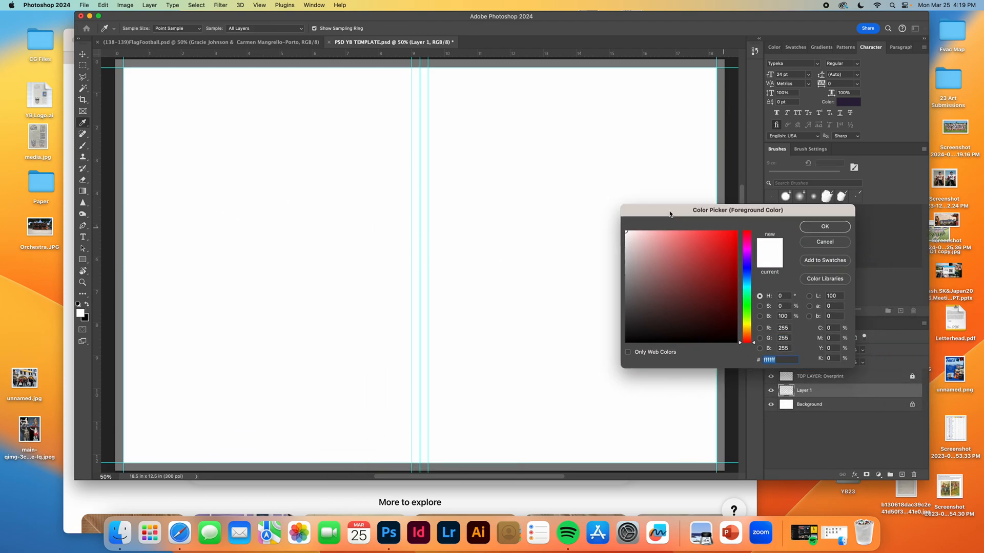
drag(757, 342, 754, 287)
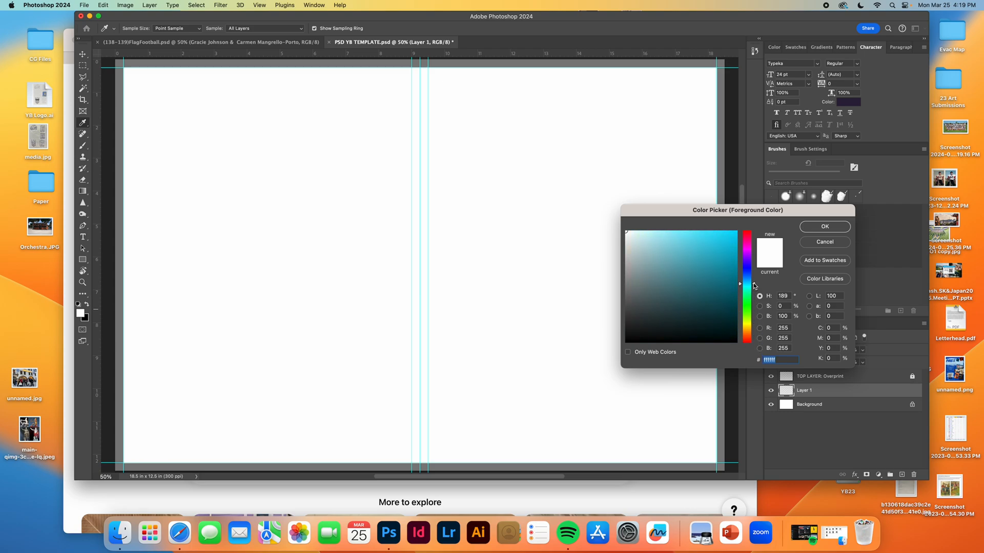
drag(666, 214, 420, 176)
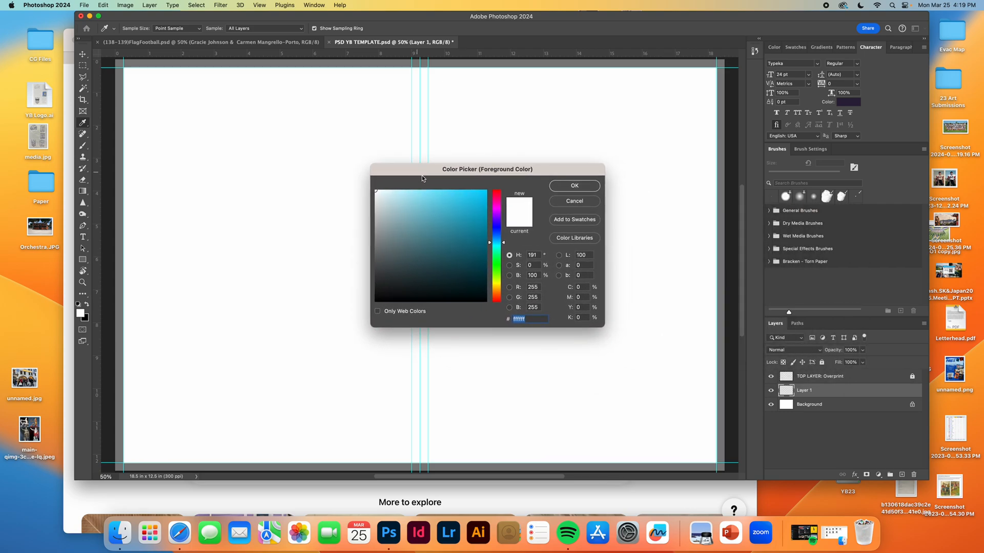
click(397, 201)
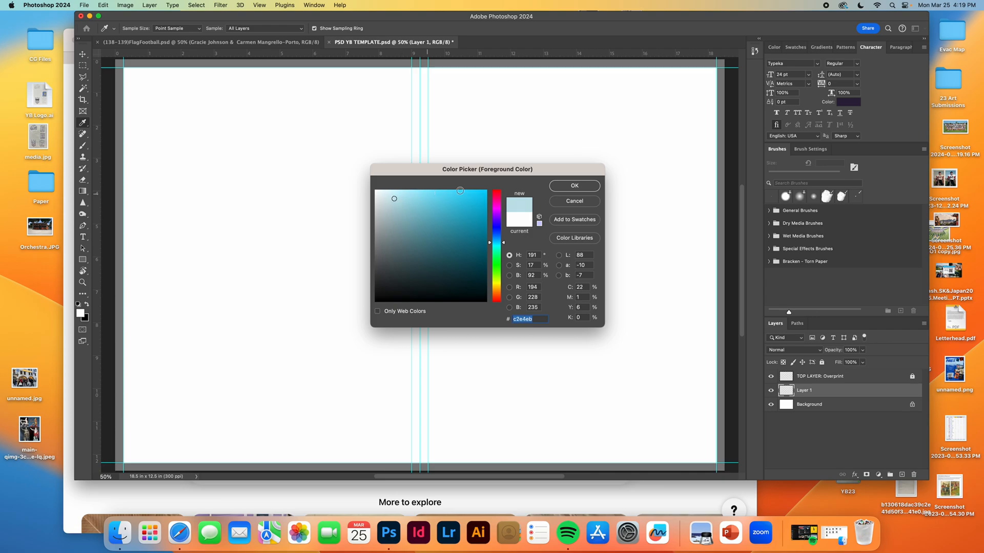
click(580, 187)
key(b)
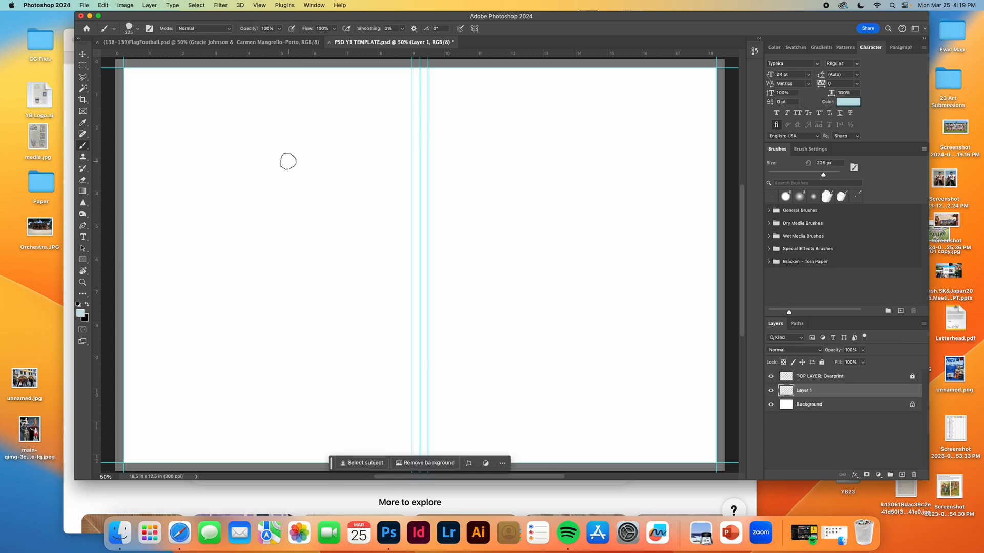
Paint a light blue area with a torn edge along the top of the spread, bringing the brush size to 500 px.
key(bracketright)
key(bracketright)
key(bracketright)
key(bracketright)
key(bracketright)
mouse_move(367, 101)
mouse_down()
mouse_move(215, 130)
mouse_move(274, 114)
mouse_move(231, 114)
mouse_move(243, 107)
mouse_move(306, 103)
mouse_move(278, 103)
mouse_move(304, 90)
mouse_move(124, 80)
mouse_move(358, 78)
mouse_move(317, 91)
mouse_move(420, 80)
mouse_move(317, 91)
mouse_move(448, 77)
mouse_move(474, 63)
mouse_move(348, 127)
mouse_up()
key(bracketleft)
key(bracketleft)
key(bracketleft)
key(bracketleft)
key(bracketright)
key(bracketright)
key(bracketright)
key(bracketright)
key(bracketright)
key(bracketright)
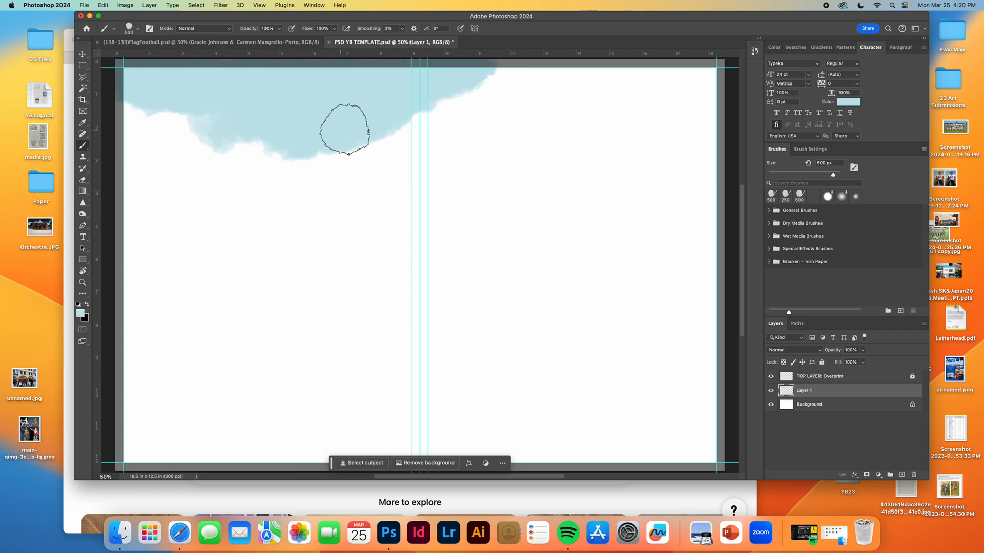
Enlarge the brush to 700 px and extend the blue area down the left page into a diagonal torn edge.
key(bracketright)
key(bracketright)
mouse_move(297, 129)
mouse_down()
mouse_move(217, 140)
mouse_move(222, 129)
mouse_move(141, 103)
mouse_move(133, 159)
mouse_move(231, 132)
mouse_move(304, 126)
mouse_move(143, 176)
mouse_move(157, 163)
mouse_move(117, 195)
mouse_move(157, 168)
mouse_move(122, 206)
mouse_move(200, 162)
mouse_up()
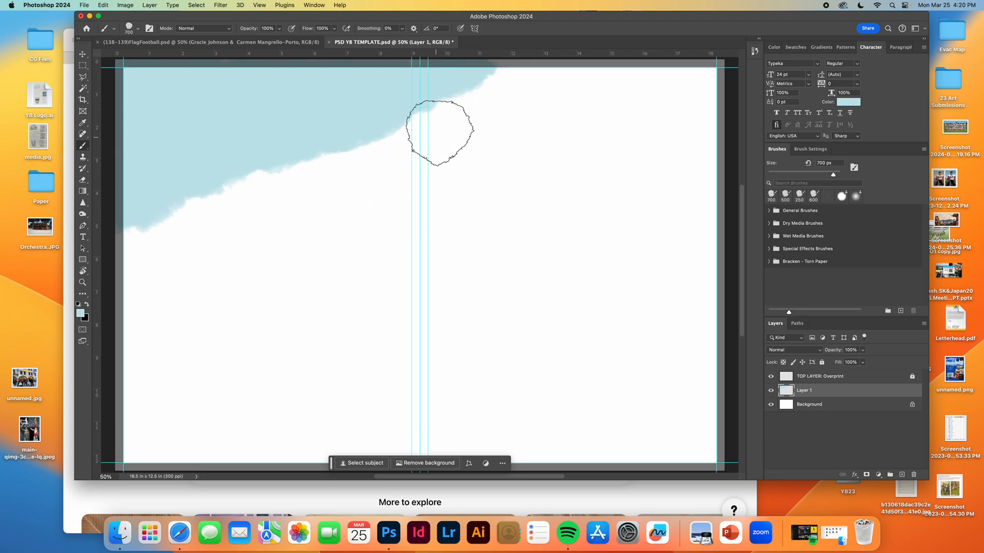
Reduce the brush to 400 px and extend the blue torn edge along the top of the right page.
key(bracketleft)
key(bracketleft)
key(bracketleft)
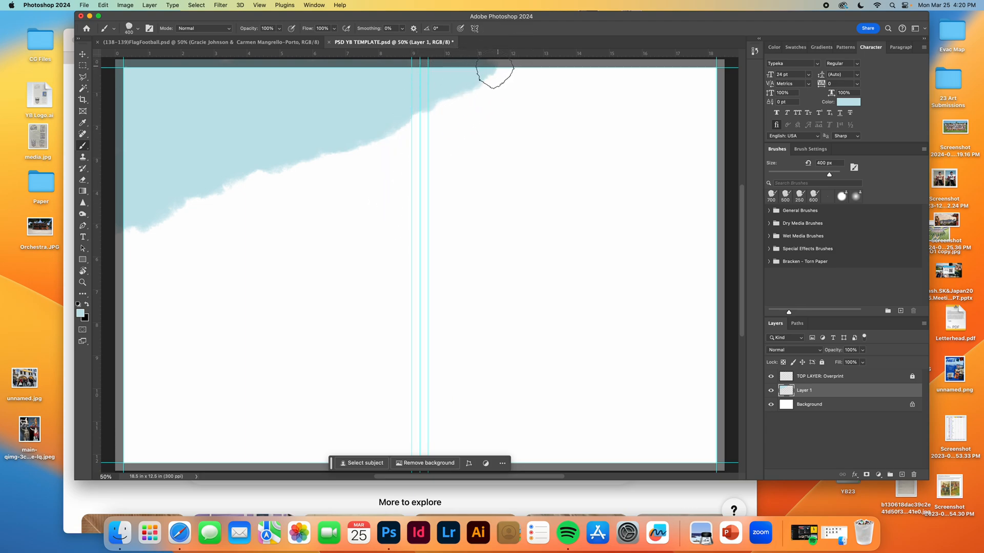
click(493, 73)
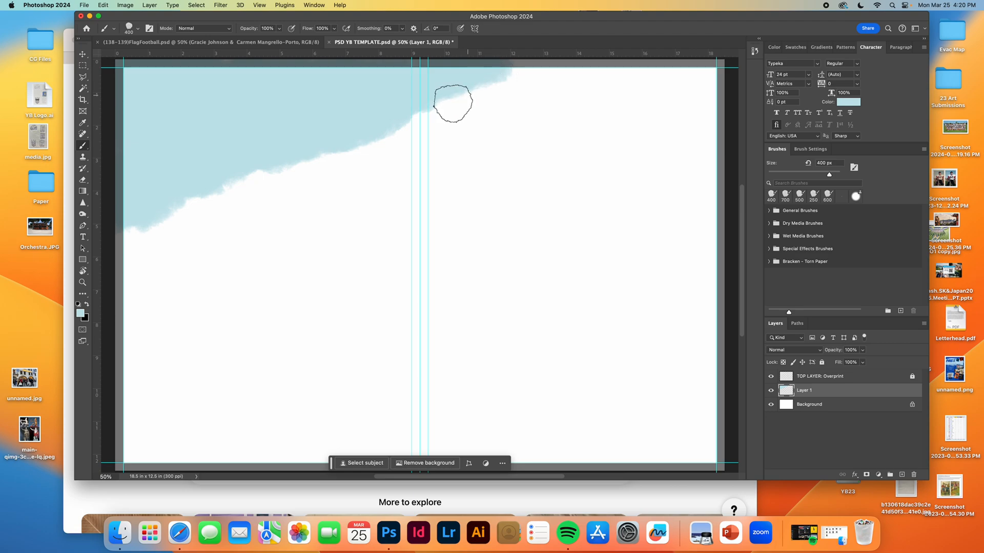
drag(511, 68, 406, 109)
Widen the blue area's diagonal edge and its tip at the top of the right page with a 700 px brush, finishing at 300 px.
key(bracketright)
key(bracketright)
key(bracketright)
mouse_move(360, 138)
mouse_down()
mouse_move(191, 151)
mouse_move(325, 145)
mouse_move(361, 122)
mouse_move(371, 128)
mouse_move(429, 86)
mouse_move(530, 63)
mouse_up()
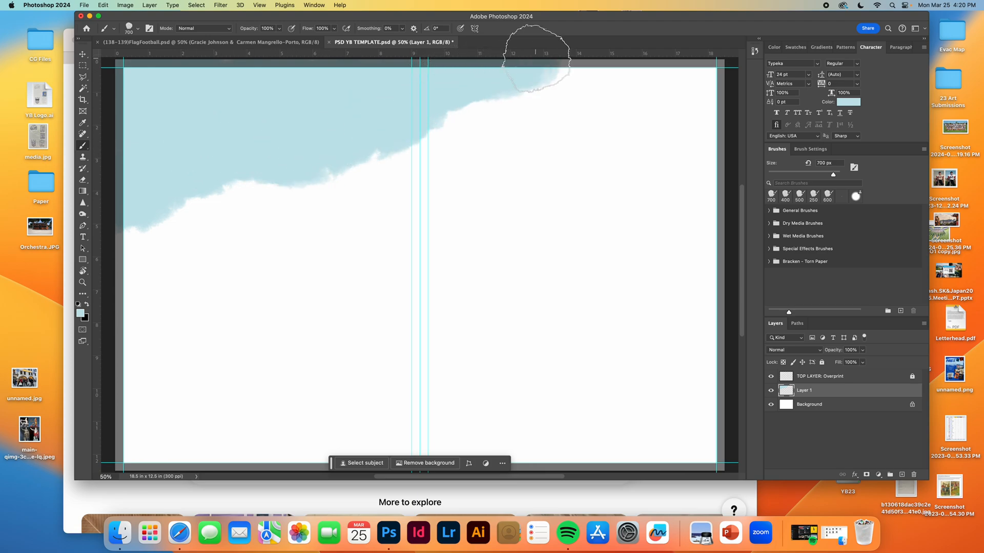
key(bracketleft)
key(bracketleft)
key(bracketleft)
key(bracketleft)
key(bracketleft)
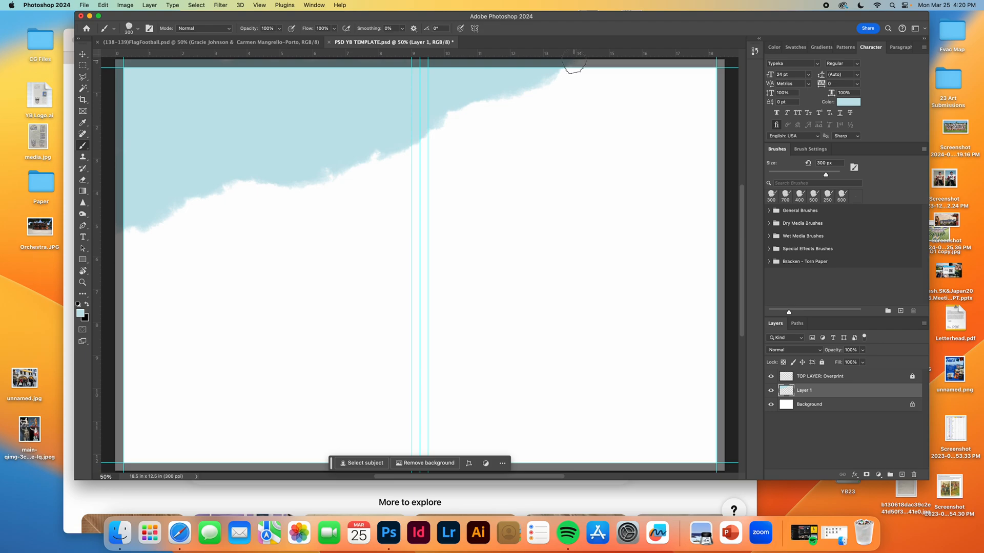
Even out the blue area's torn edge and interior with varying brush sizes, ending at 600 px.
key(bracketright)
key(bracketright)
key(bracketright)
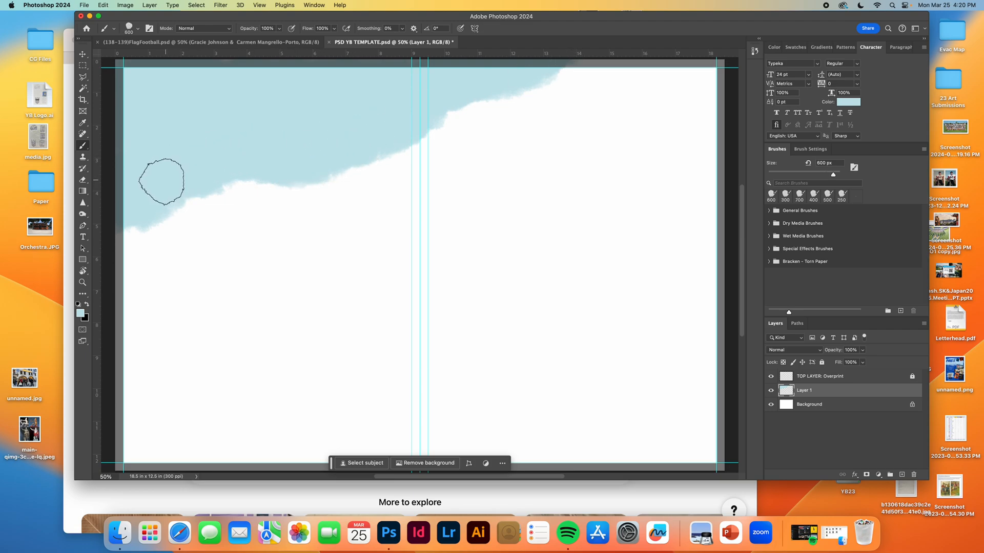
key(bracketleft)
key(bracketleft)
key(bracketleft)
key(bracketleft)
key(bracketleft)
key(bracketright)
key(bracketright)
key(bracketright)
key(bracketright)
key(bracketright)
mouse_move(355, 111)
mouse_down()
mouse_move(261, 121)
mouse_move(256, 142)
mouse_move(263, 91)
mouse_move(210, 81)
mouse_up()
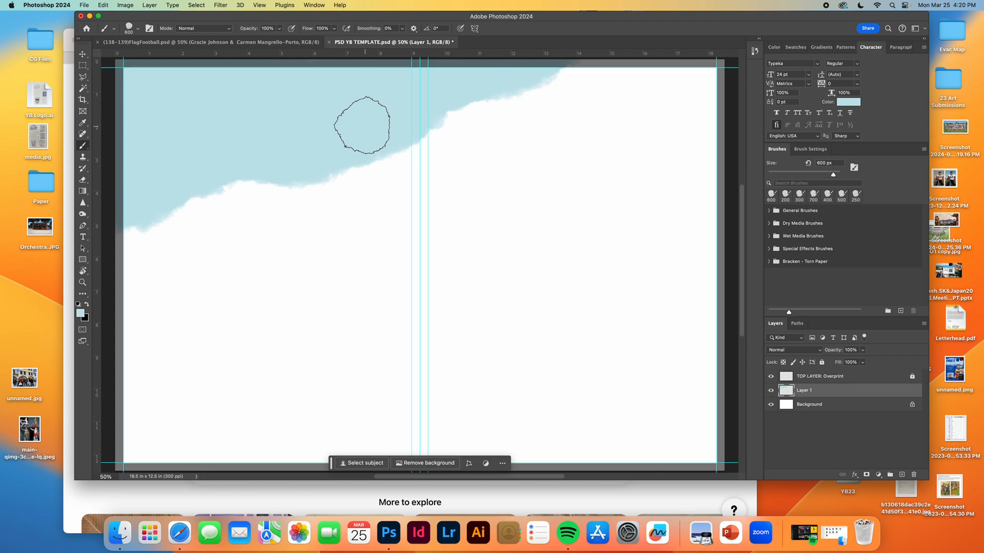
Add a layer above the Background and fill it with a paper texture, trying Torn Paper 03 before settling on Torn Paper 01.
click(874, 407)
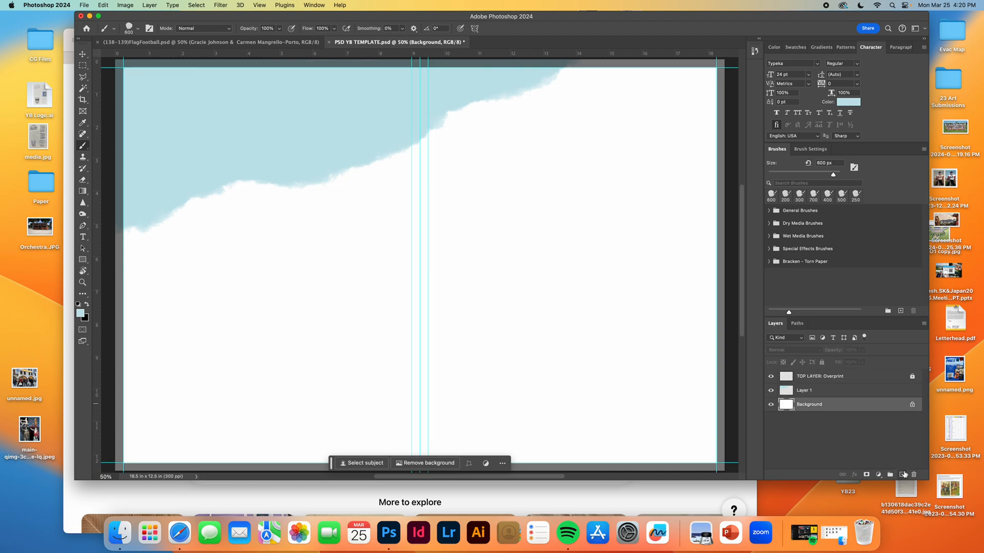
click(902, 475)
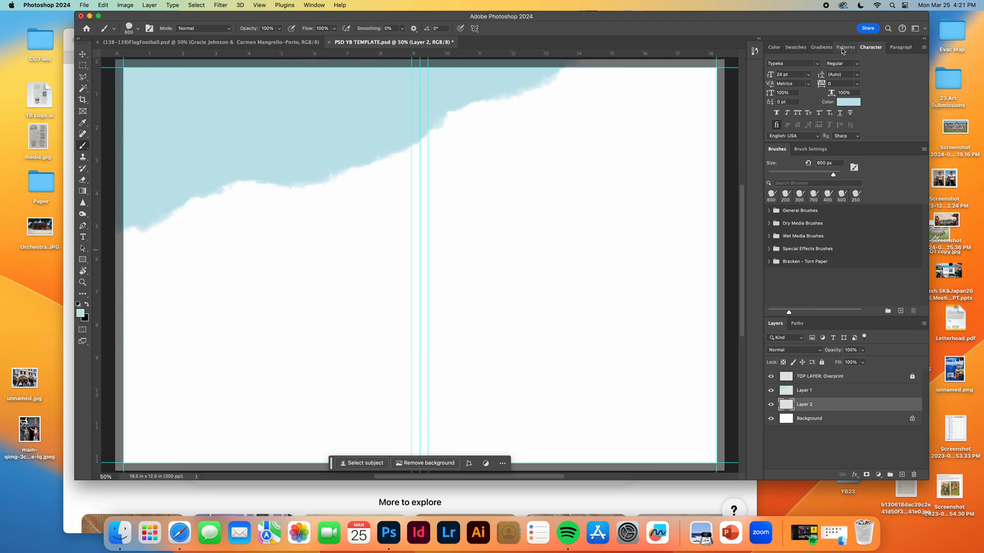
drag(810, 23, 779, 25)
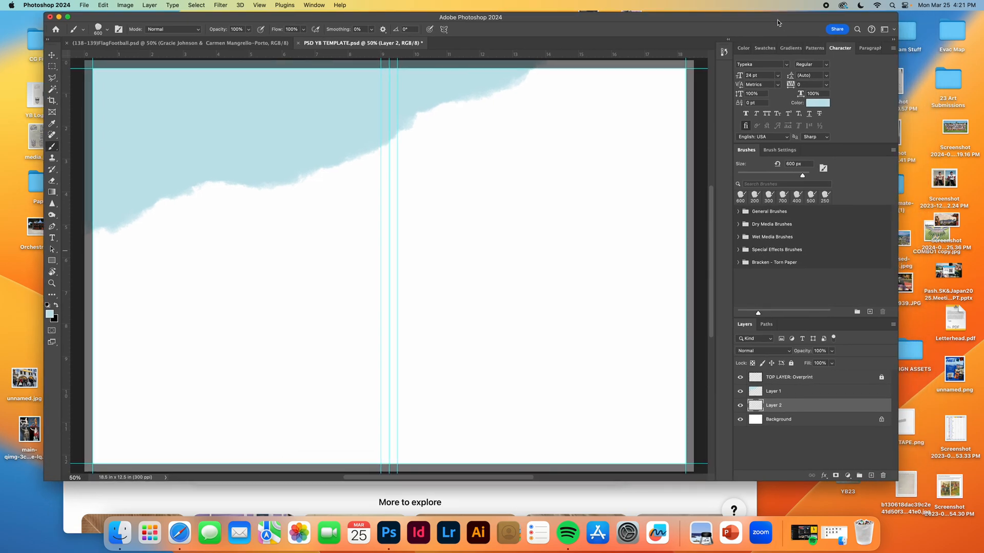
click(814, 48)
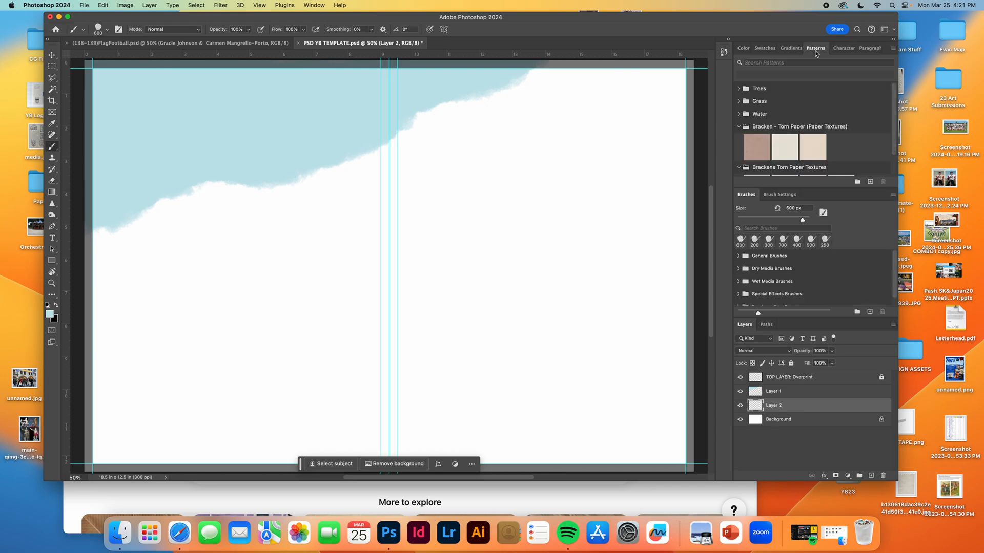
scroll(783, 147, down, 2)
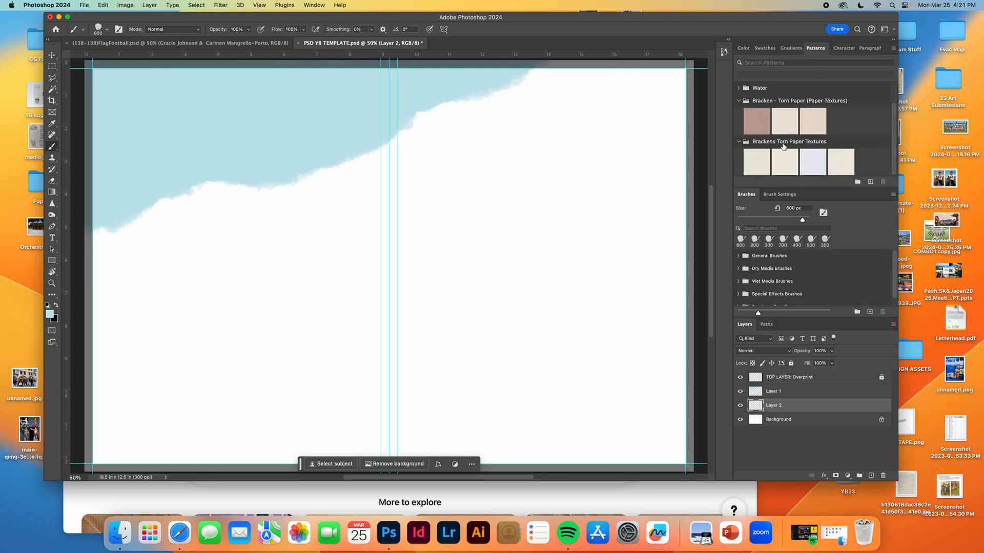
click(813, 167)
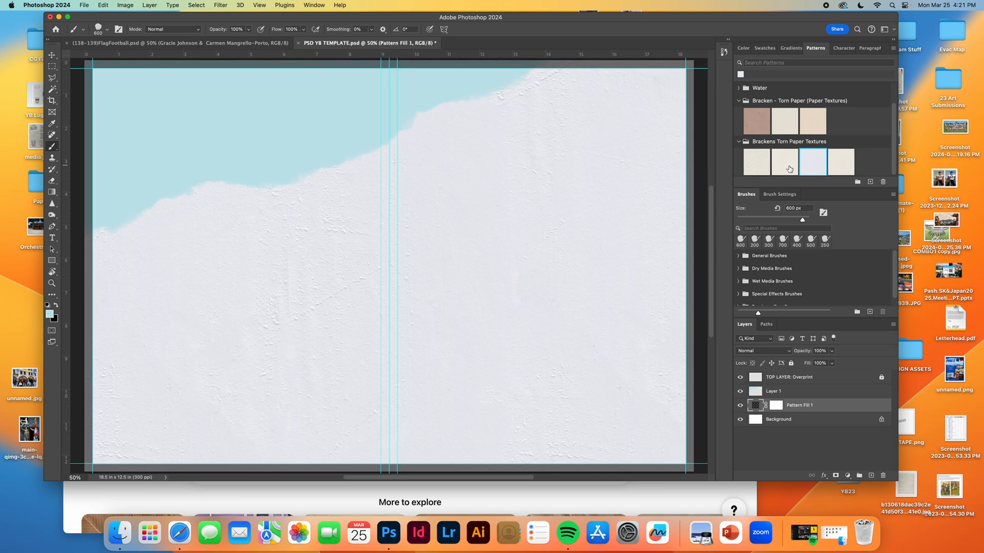
click(764, 167)
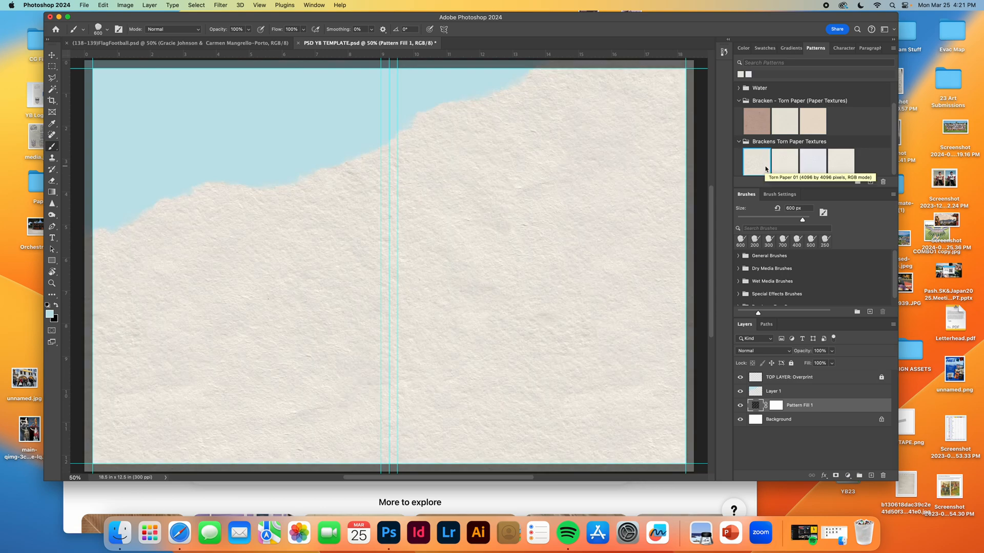
scroll(506, 254, right, 1)
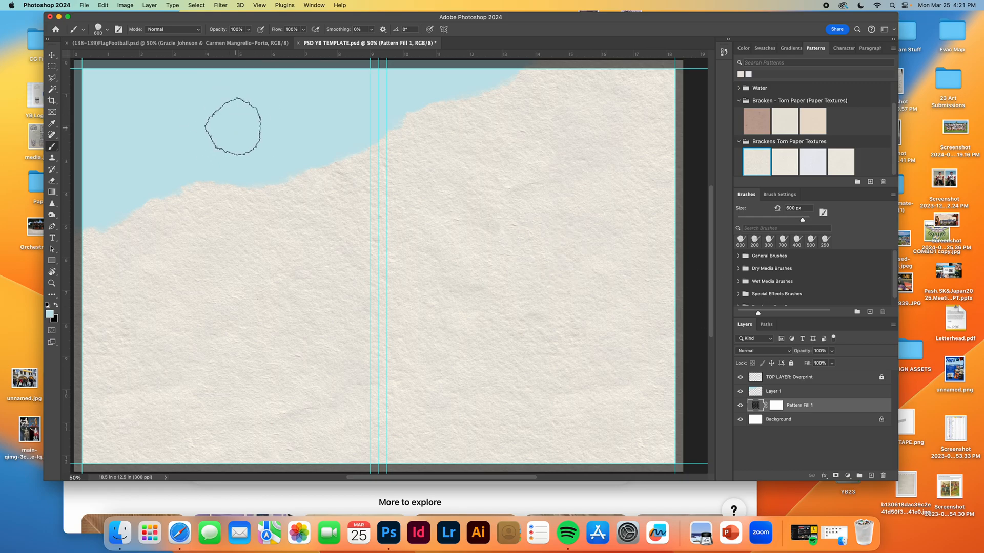
Add a new empty layer and move it beneath the blue paint layer, above the pattern fill.
click(803, 393)
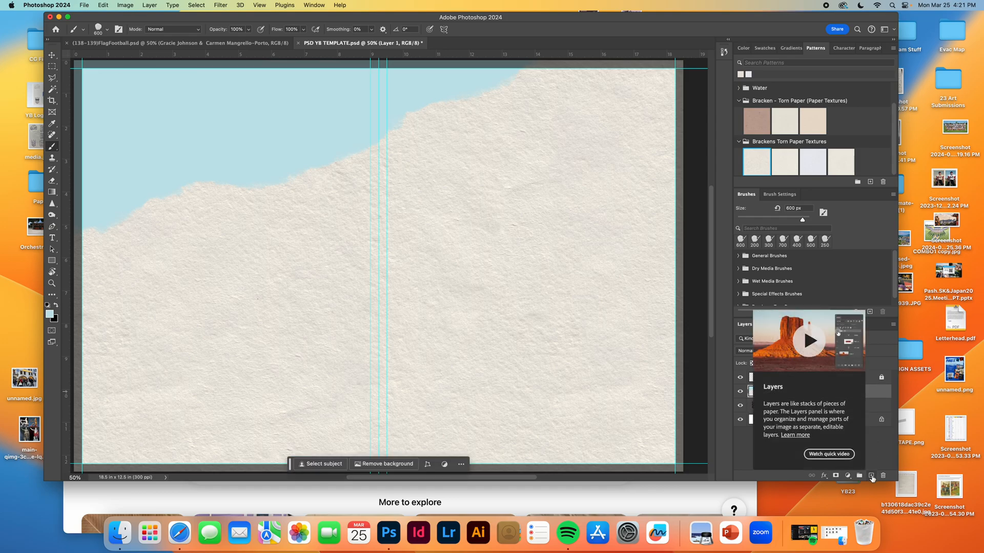
click(872, 476)
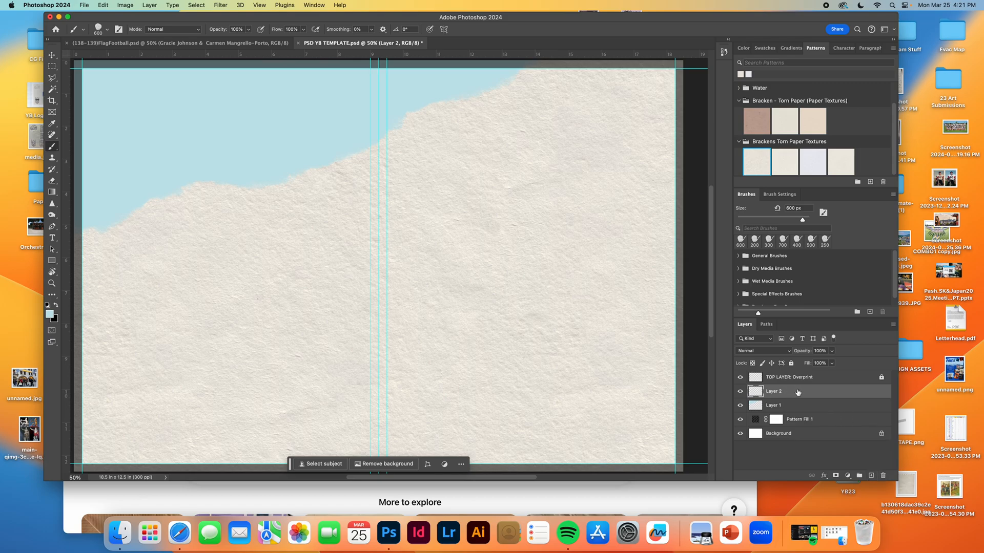
drag(799, 393, 800, 411)
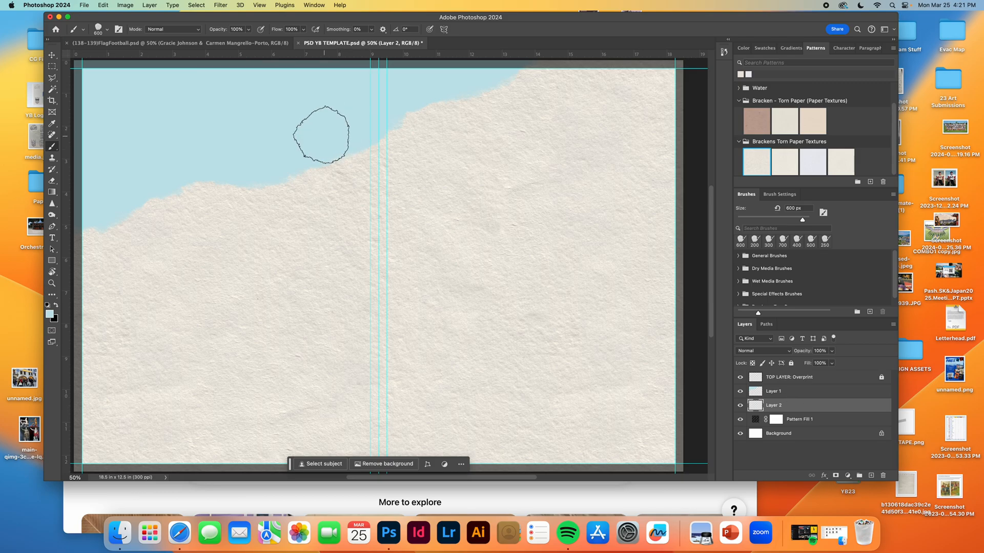
Set the foreground color to white and paint a thin torn rim along the blue edge's upper right half with a 175 px brush.
key(bracketleft)
key(bracketleft)
key(bracketleft)
click(47, 306)
click(56, 306)
key(bracketleft)
key(bracketleft)
key(bracketleft)
mouse_move(510, 75)
mouse_down()
mouse_move(517, 69)
mouse_move(490, 87)
mouse_move(420, 100)
mouse_move(339, 164)
mouse_move(354, 149)
mouse_up()
Enlarge the brush to 400 px and paint a wider white patch under the blue edge beside the center guides.
key(bracketright)
key(bracketright)
key(bracketright)
key(bracketright)
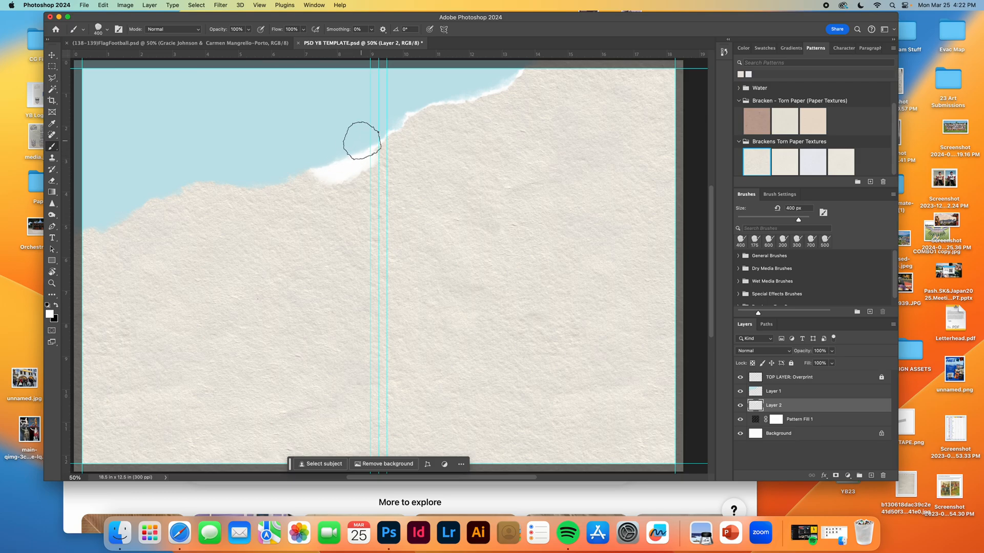
Reduce the brush to 175 px and continue the white torn rim along the blue edge to the left page border.
key(bracketleft)
key(bracketleft)
key(bracketleft)
key(bracketleft)
mouse_move(303, 171)
mouse_down()
mouse_move(245, 180)
mouse_move(299, 180)
mouse_move(189, 178)
mouse_move(220, 176)
mouse_move(147, 195)
mouse_move(104, 229)
mouse_move(83, 223)
mouse_move(103, 231)
mouse_move(126, 213)
mouse_up()
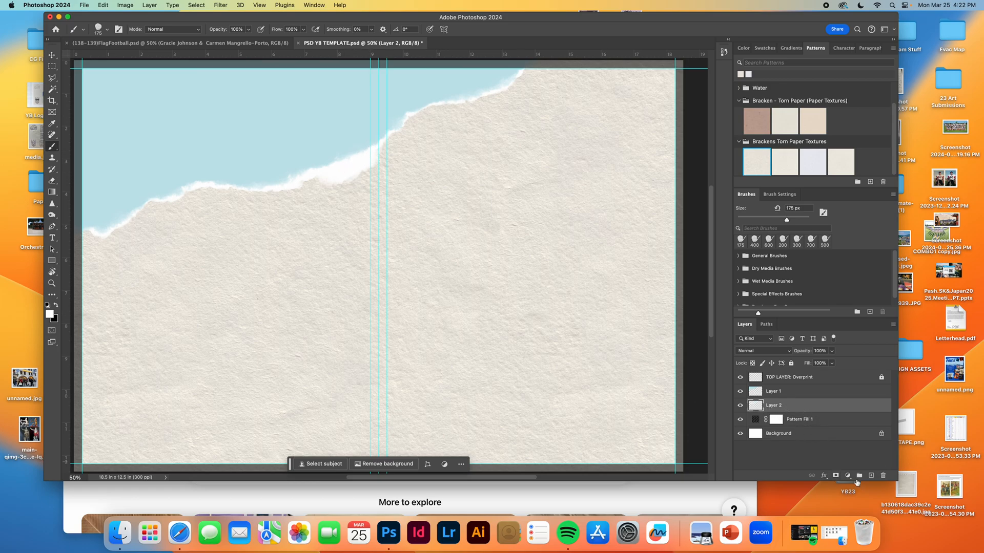
Add a layer mask to the white rim layer and mask out the wide white patch beside the center guides with a 300 px brush.
click(835, 475)
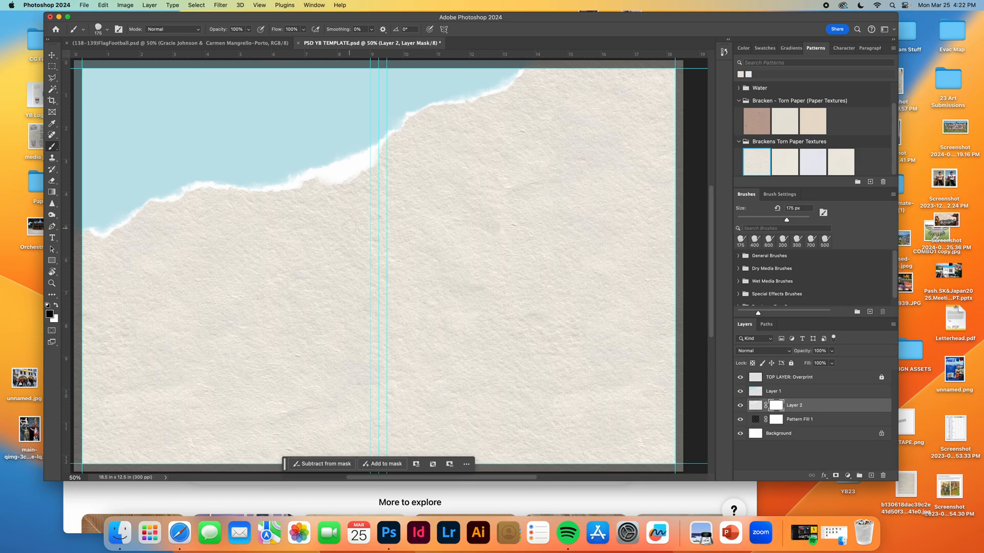
key(bracketright)
key(bracketright)
key(bracketright)
mouse_move(372, 174)
mouse_down()
mouse_move(381, 166)
mouse_move(318, 185)
mouse_up()
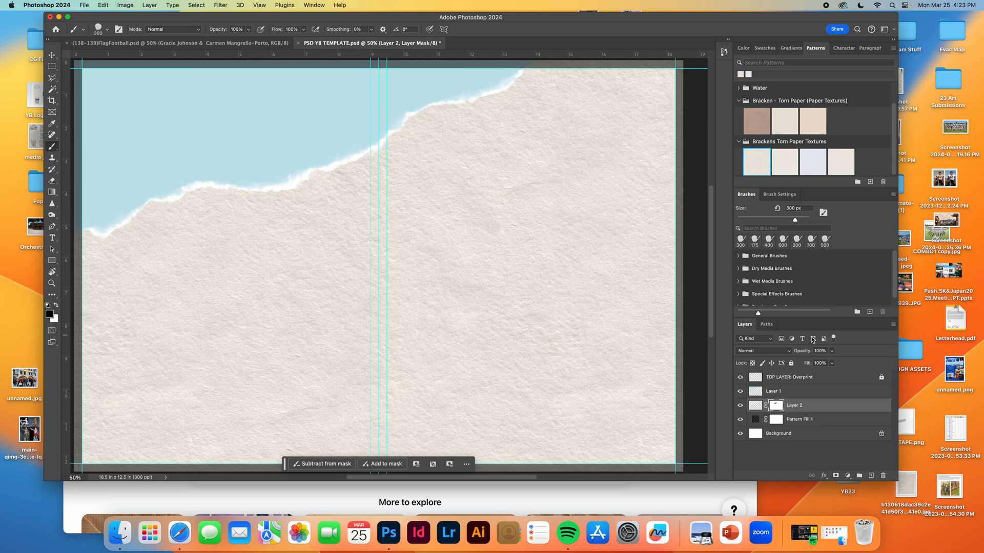
Add a layer mask to the blue paint layer and toggle the white rim layer's visibility to compare.
click(788, 393)
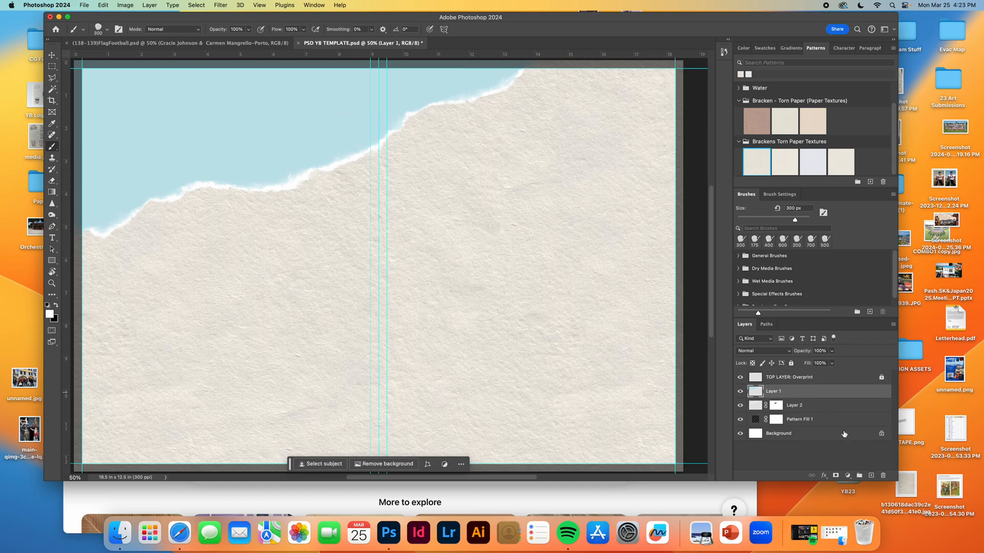
click(835, 476)
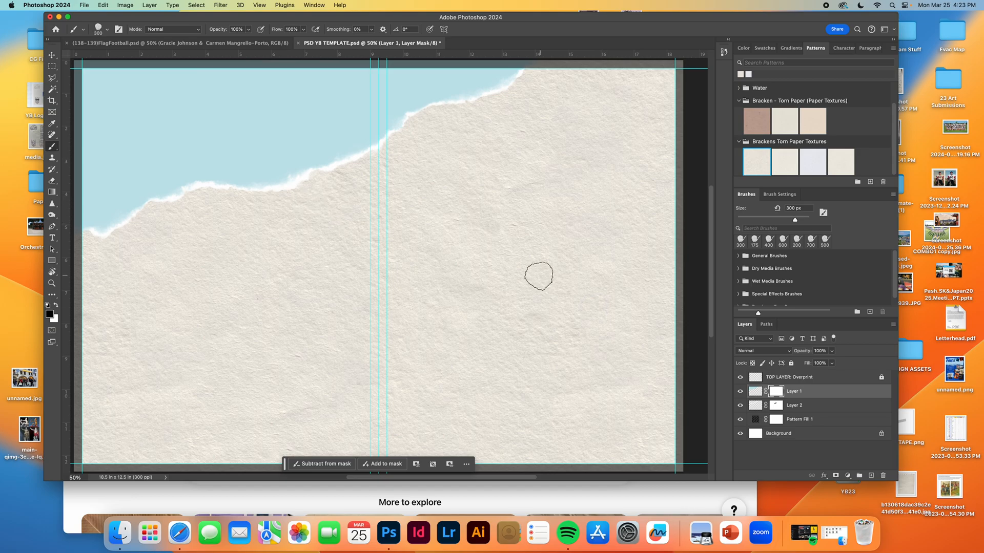
click(820, 407)
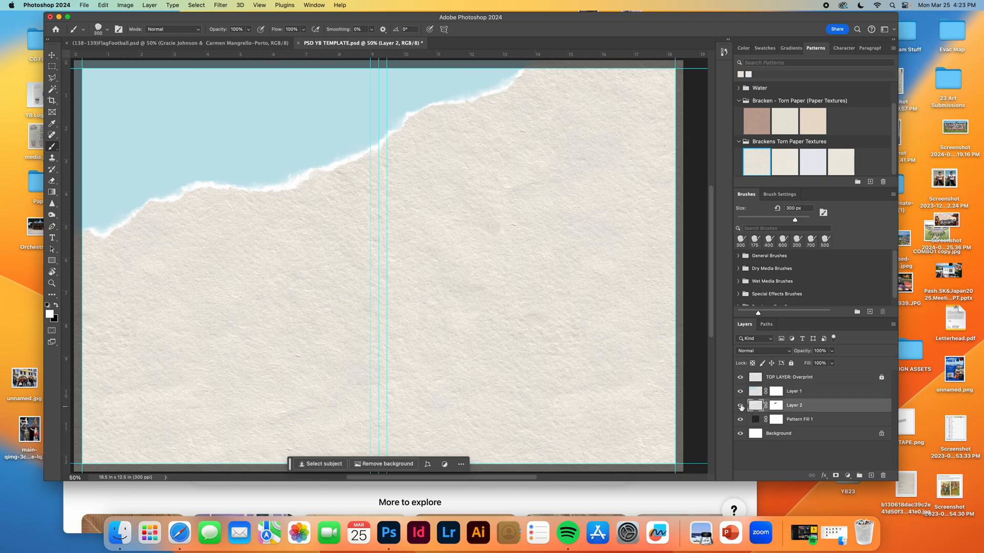
alt+click(741, 407)
alt+click(740, 406)
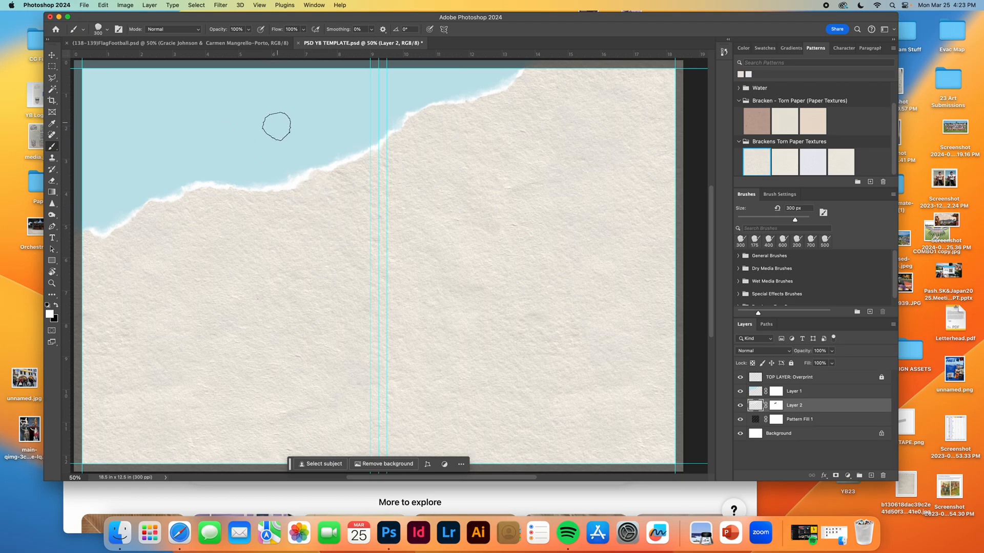
Add a drop shadow to the white rim layer with 33% opacity, 7 px distance and 9 px size.
double_click(824, 405)
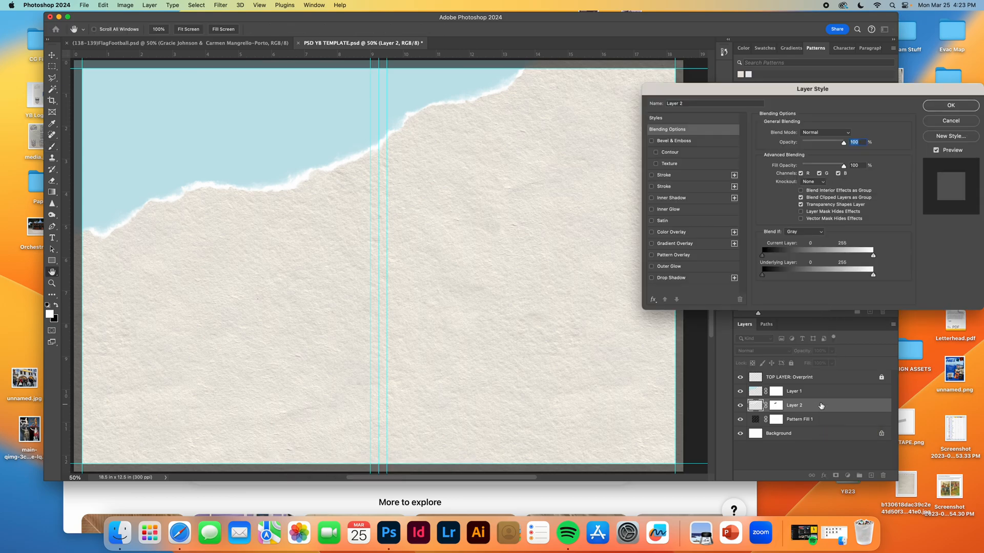
drag(724, 97, 490, 114)
click(464, 297)
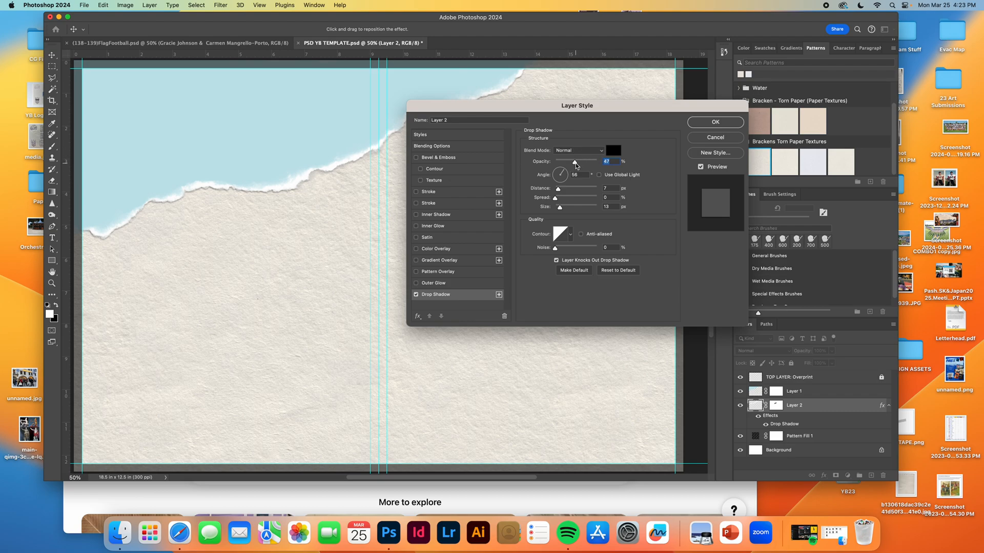
drag(558, 192, 559, 209)
key(Down)
key(Down)
key(Down)
key(Down)
click(558, 188)
drag(575, 164, 570, 165)
Toggle the drop shadow to compare, reduce its size and opacity slightly, and apply the layer style.
click(416, 295)
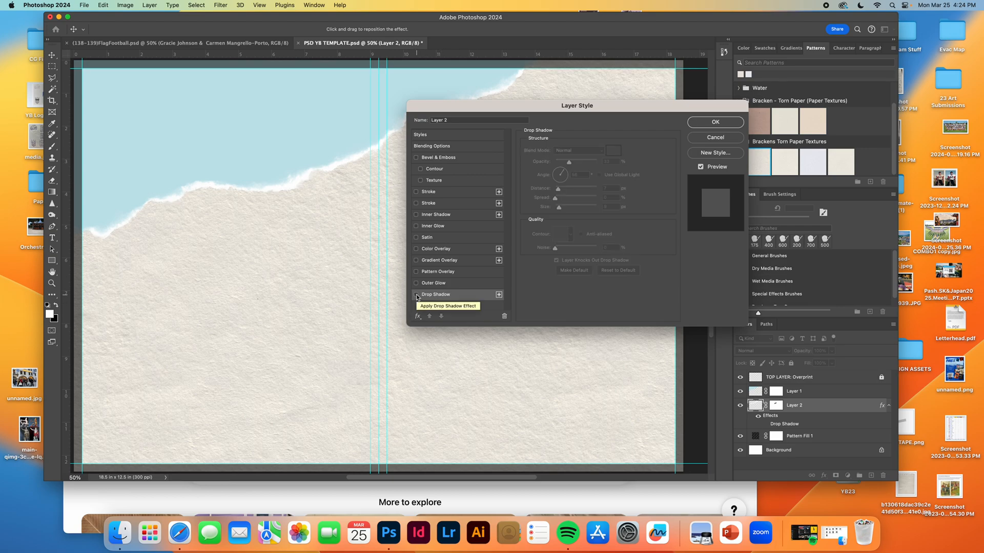
click(416, 295)
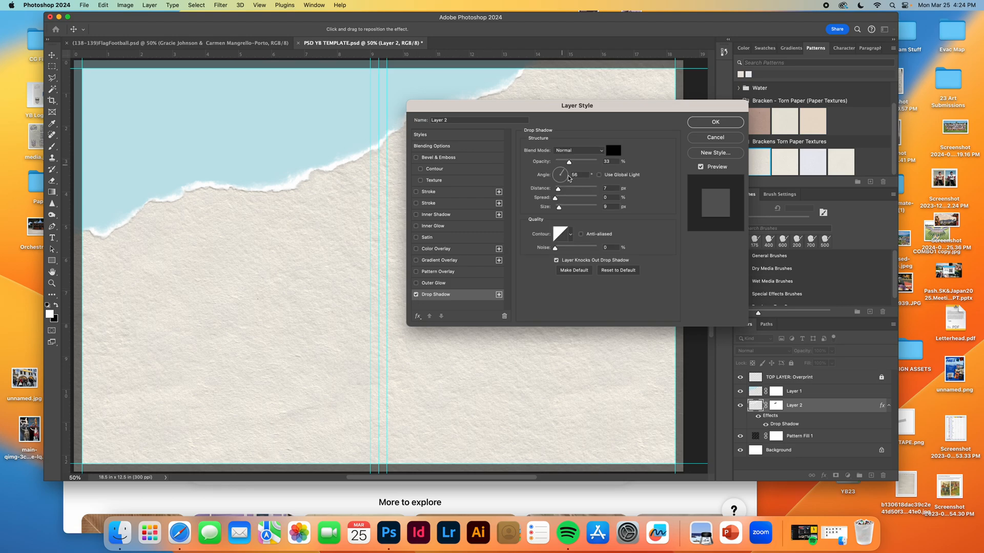
drag(558, 209, 558, 208)
drag(569, 162, 567, 164)
click(715, 122)
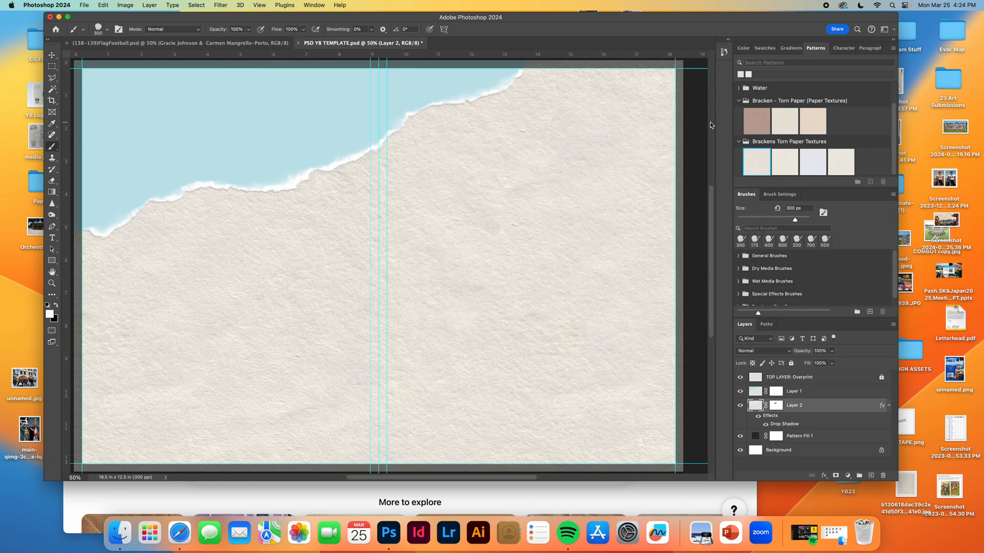
Apply the first Brackens Torn Paper texture as a pattern fill clipped to the blue paint layer.
click(759, 393)
drag(659, 21, 645, 22)
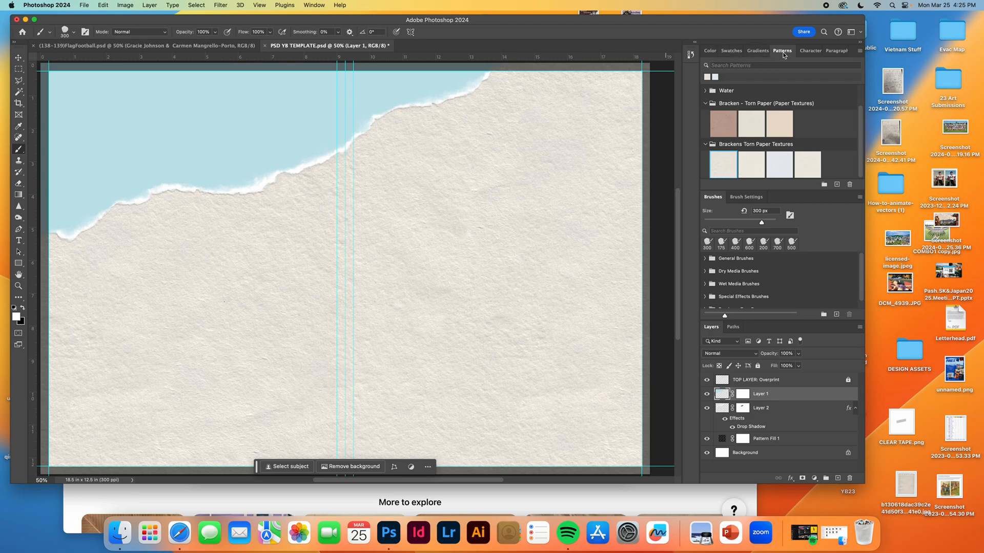
click(722, 170)
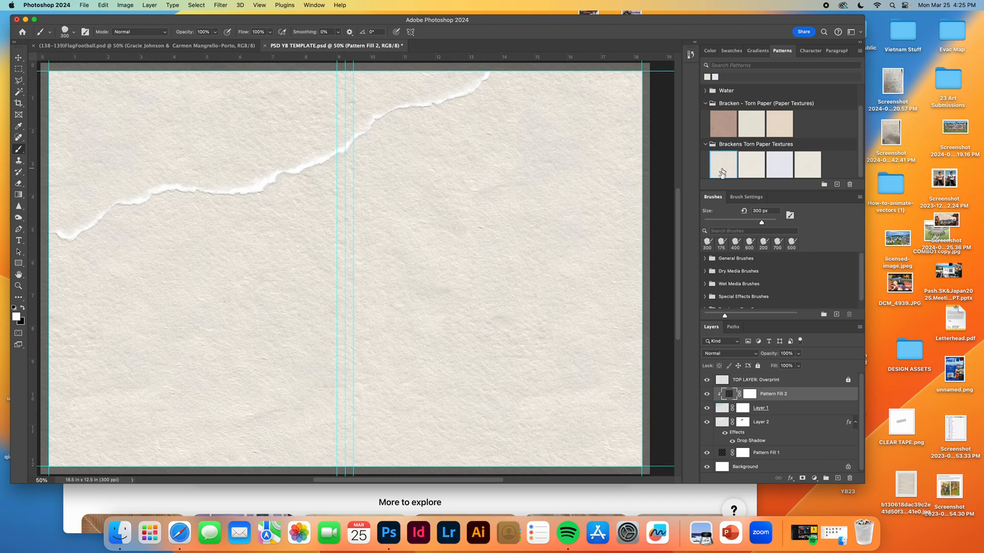
Set the clipped pattern fill's blend mode to Multiply and its opacity to 63%.
click(738, 355)
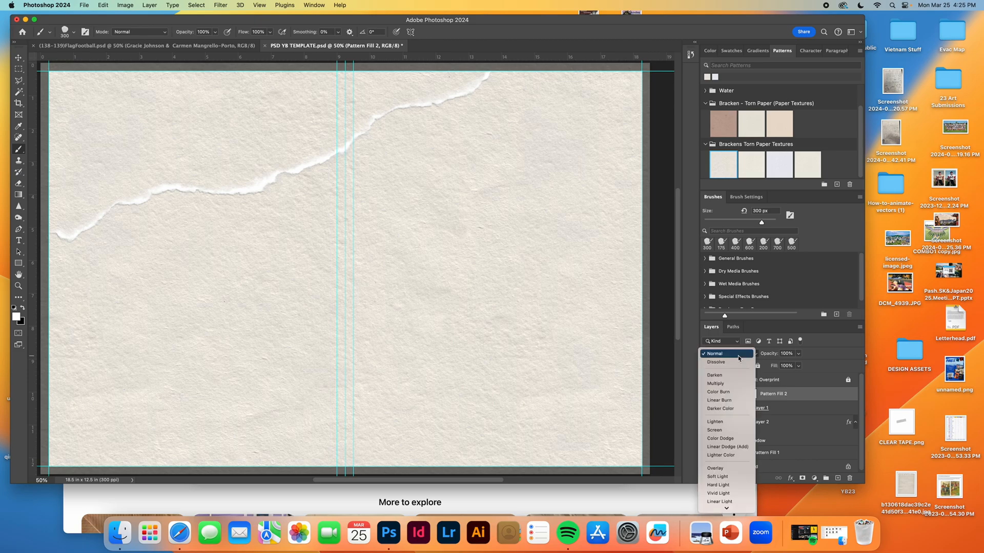
click(731, 384)
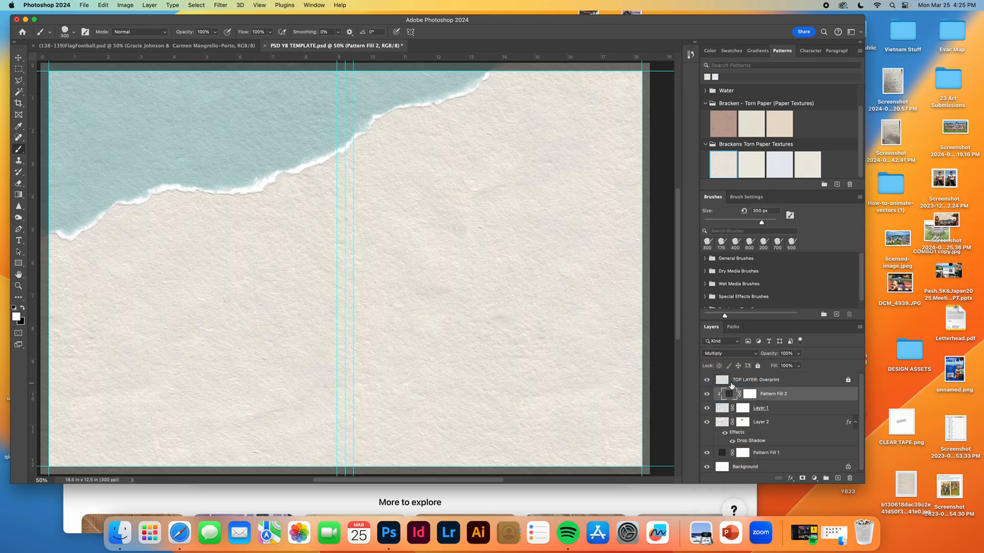
click(797, 354)
drag(799, 366, 786, 368)
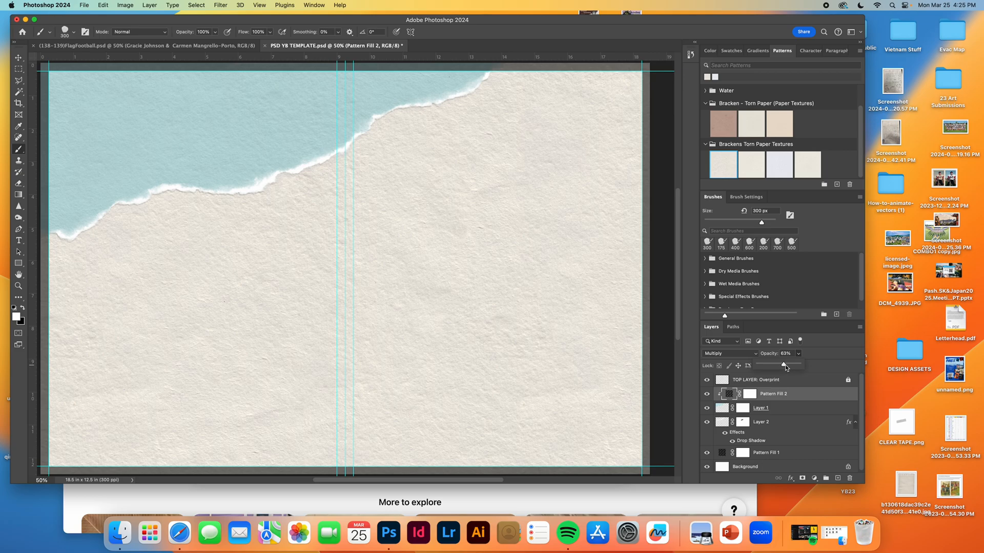
Delete the pattern fill layer clipped to the blue paint layer.
click(808, 397)
drag(799, 397, 849, 478)
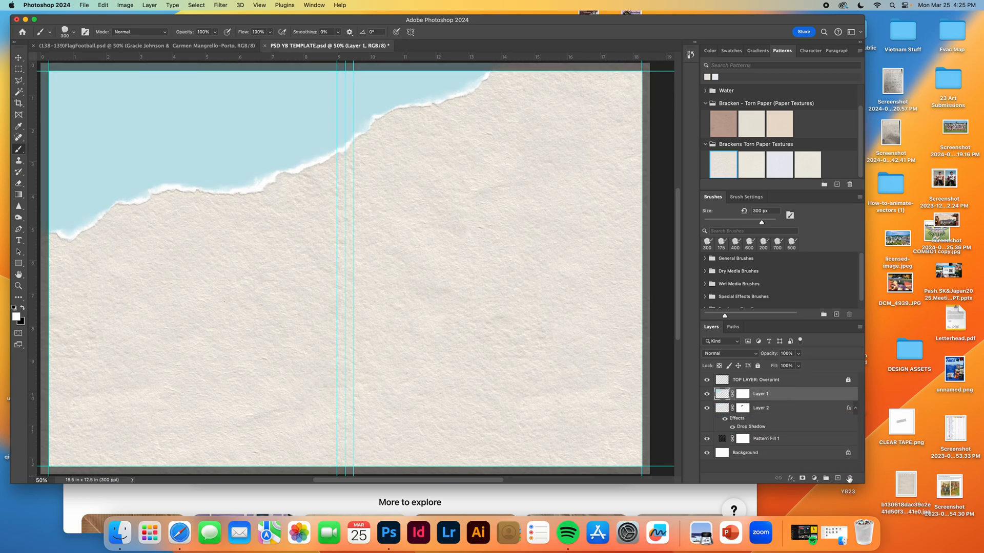
Open the DESIGN ASSETS folder and place its creased paper image, whose file name starts with 203ca75b97e40c, into the spread above the blue layer.
click(907, 353)
double_click(906, 353)
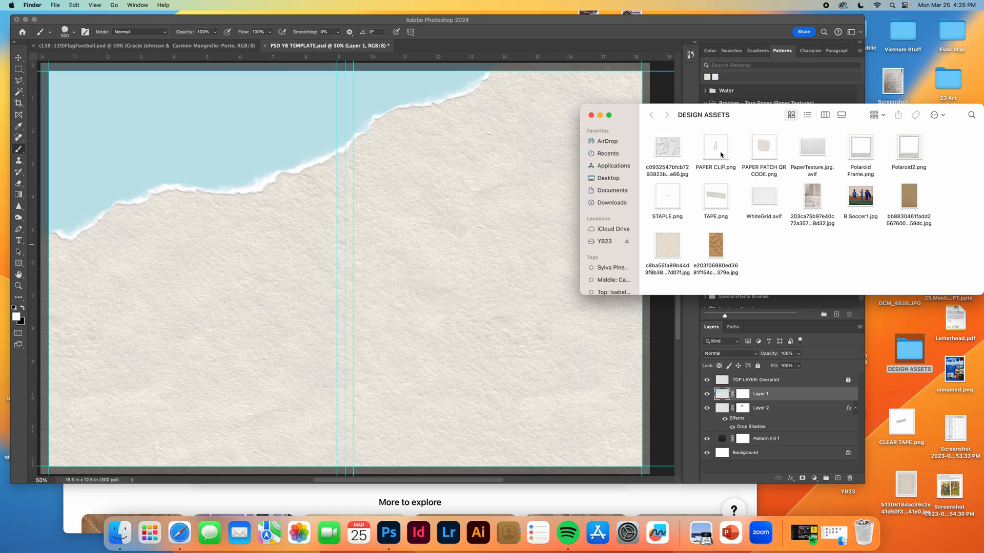
click(817, 198)
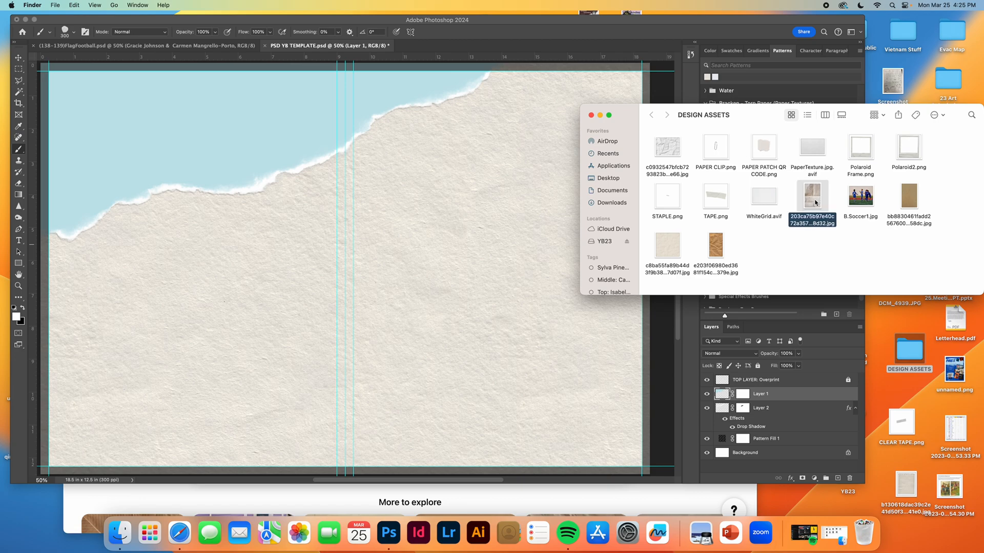
drag(815, 201, 328, 185)
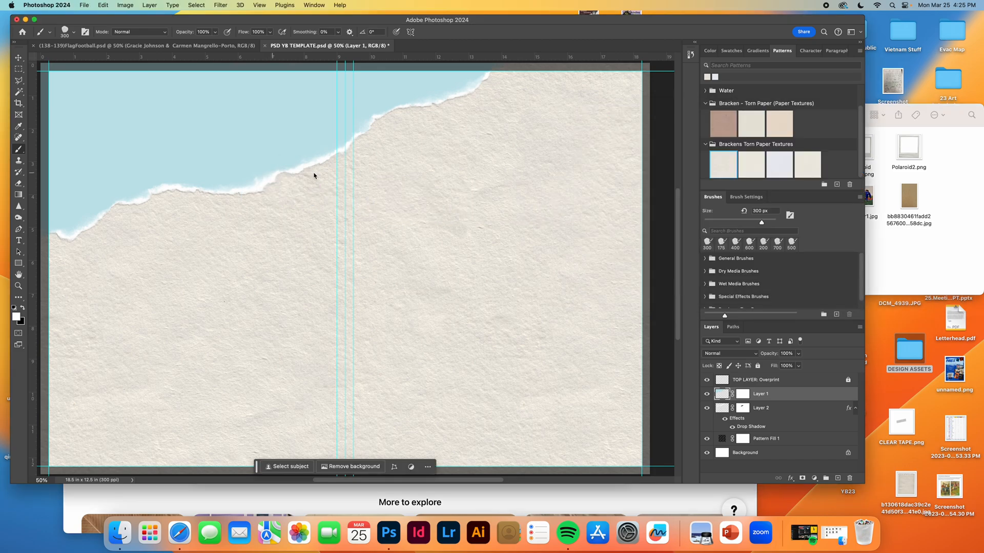
Rotate the creased paper image to 90°, scale it to about 165% to cover the blue area, and commit the placement.
drag(439, 416, 495, 352)
drag(452, 312, 455, 275)
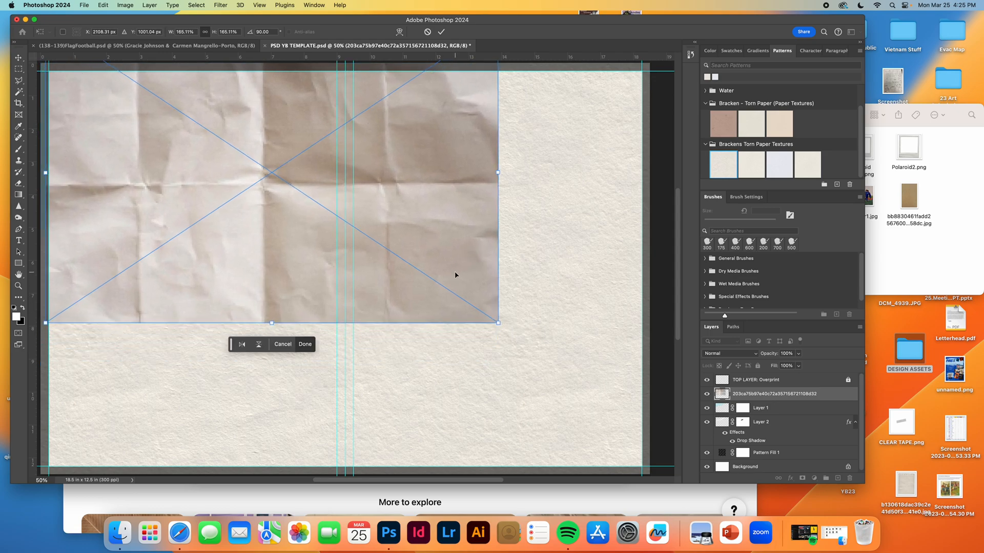
key(Return)
key(b)
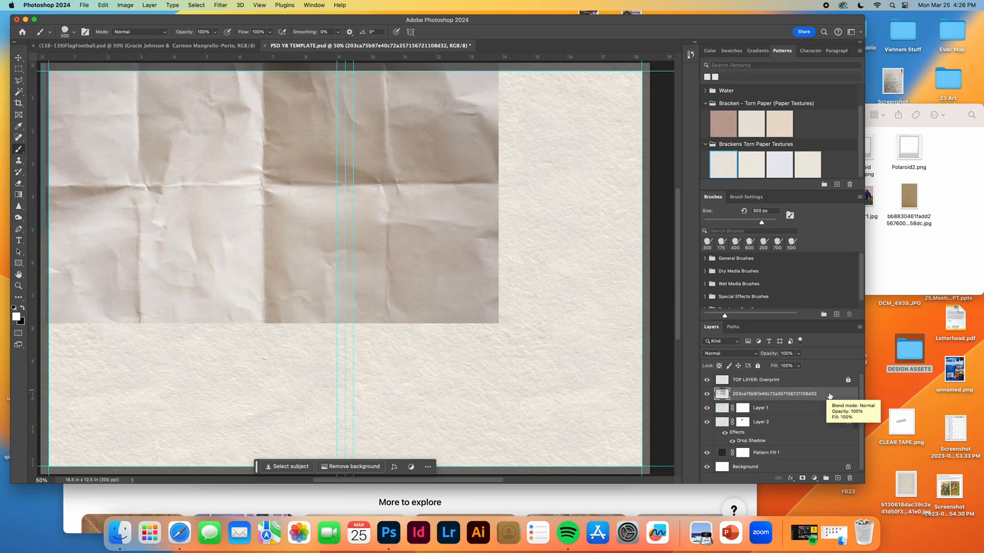
Clip the creased paper layer to the blue paint layer and set it to Multiply at 46% opacity.
right_click(829, 395)
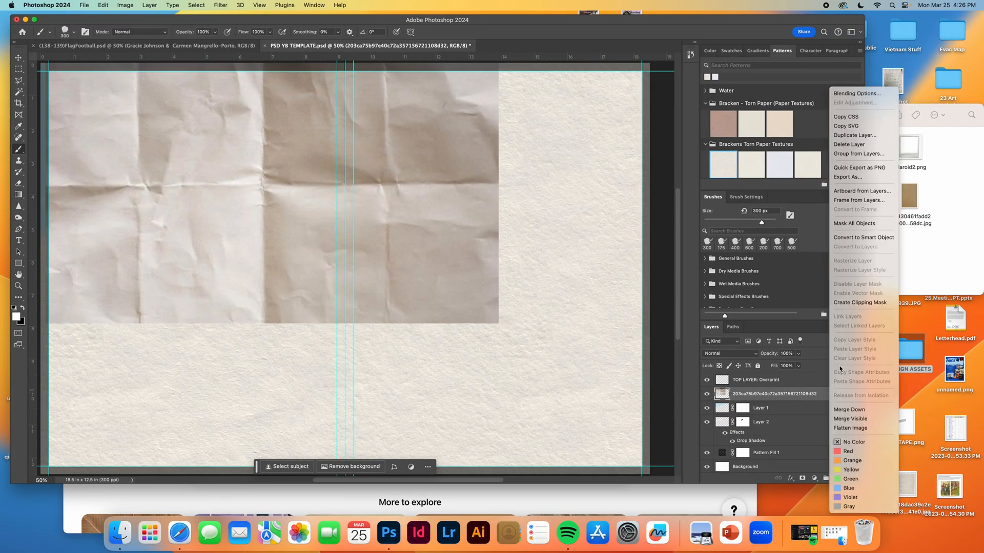
click(859, 303)
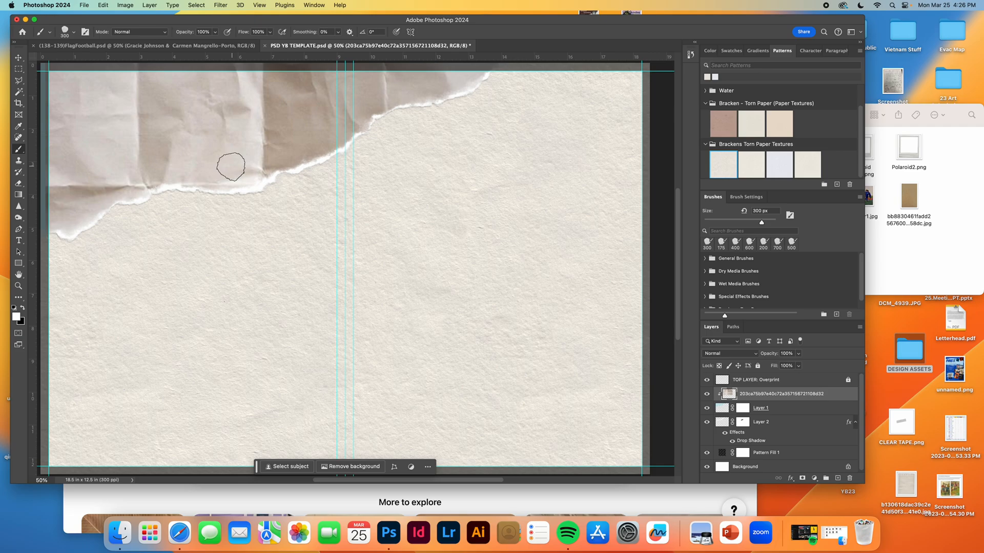
click(738, 357)
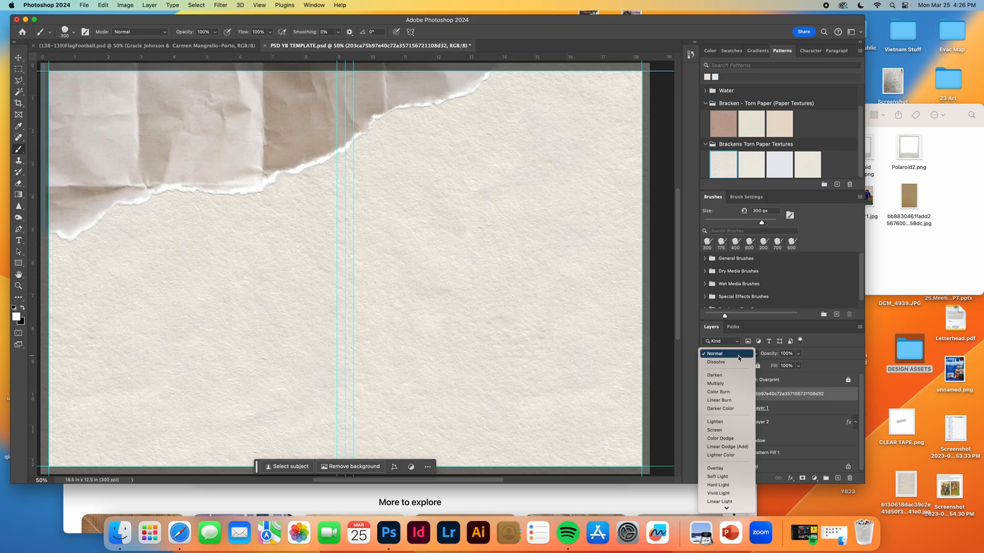
click(725, 386)
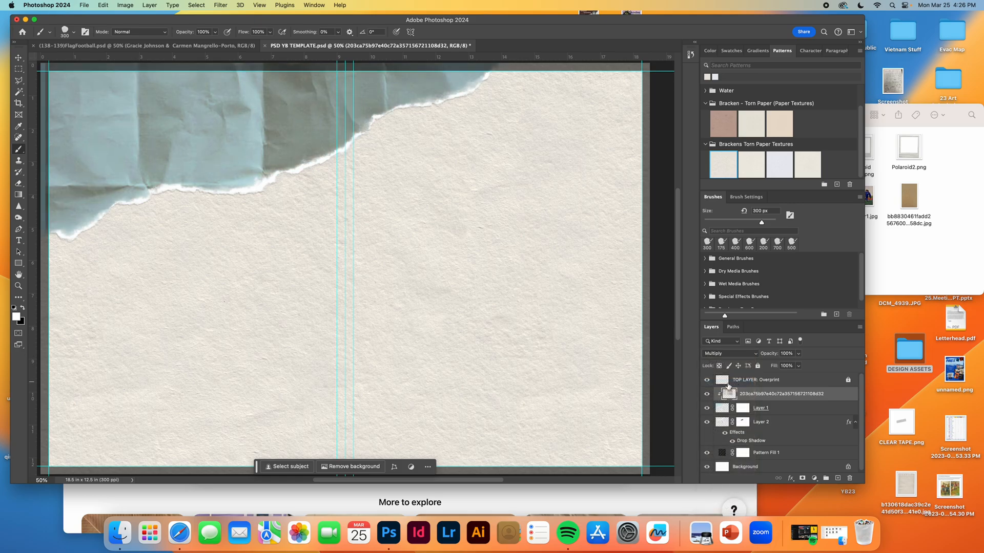
click(798, 353)
drag(799, 367, 780, 368)
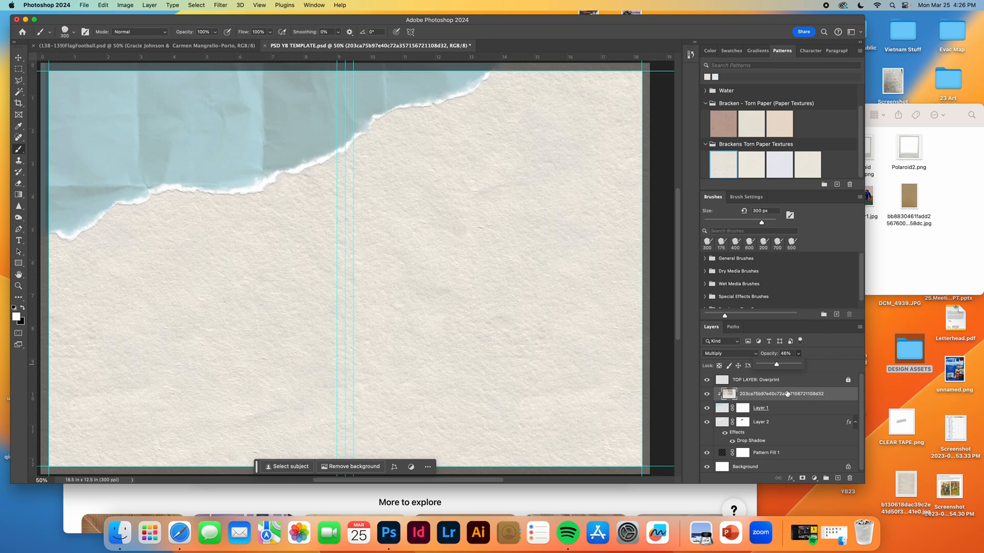
Place the B.Soccer1 photo from the DESIGN ASSETS folder into the spread.
click(927, 259)
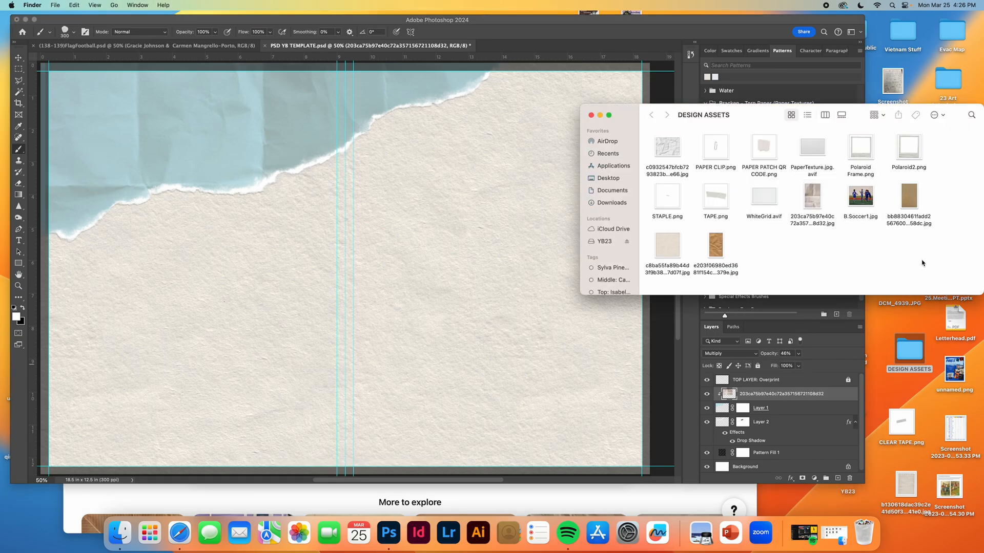
click(866, 199)
drag(866, 200, 247, 156)
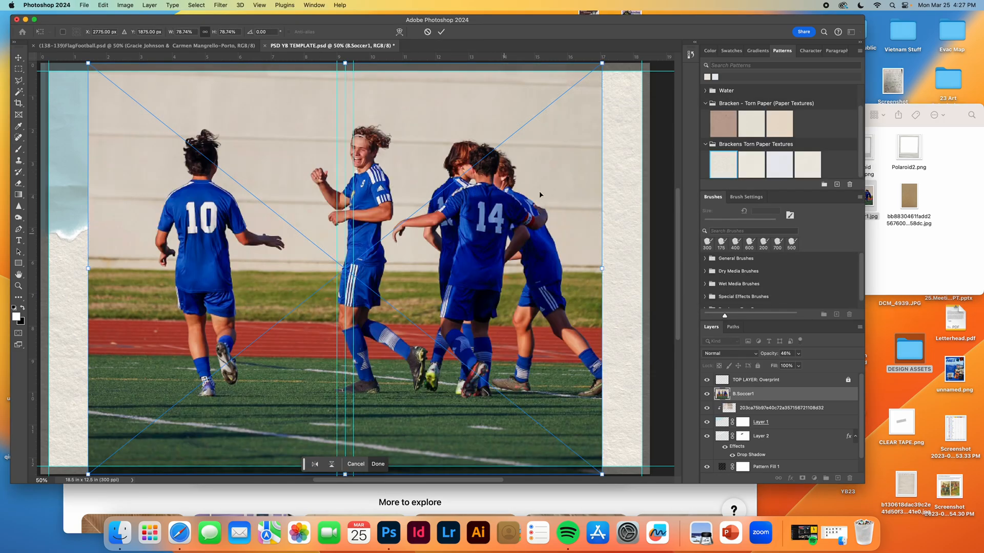
Scale and reposition the soccer photo to cover the blue torn area in the spread's upper left, and commit the placement.
drag(600, 68, 433, 283)
drag(243, 277, 191, 84)
drag(325, 280, 468, 390)
drag(408, 316, 414, 231)
drag(465, 301, 485, 319)
drag(435, 261, 438, 315)
key(Return)
key(b)
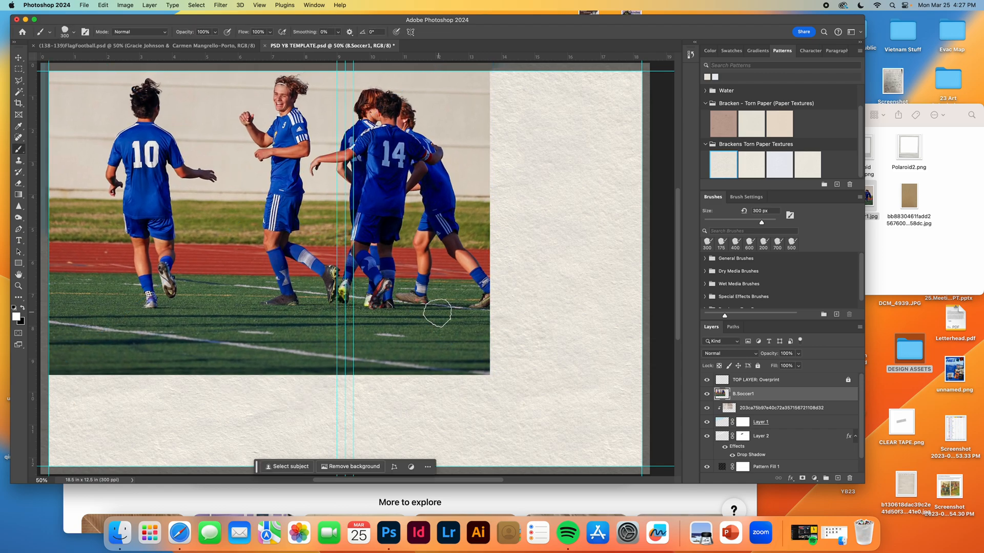
Move the soccer photo layer beneath the creased paper layer so it is clipped to the blue torn shape.
drag(798, 396, 794, 409)
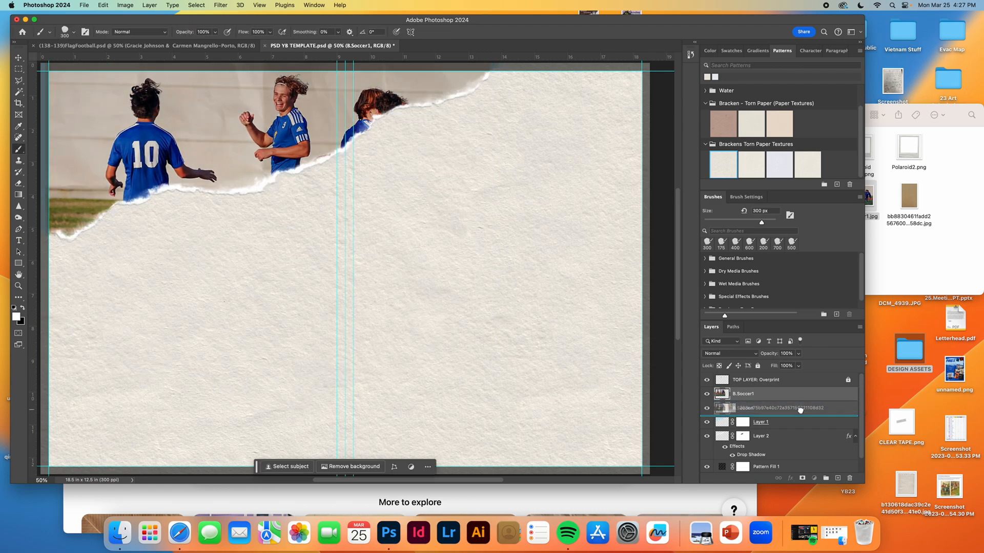